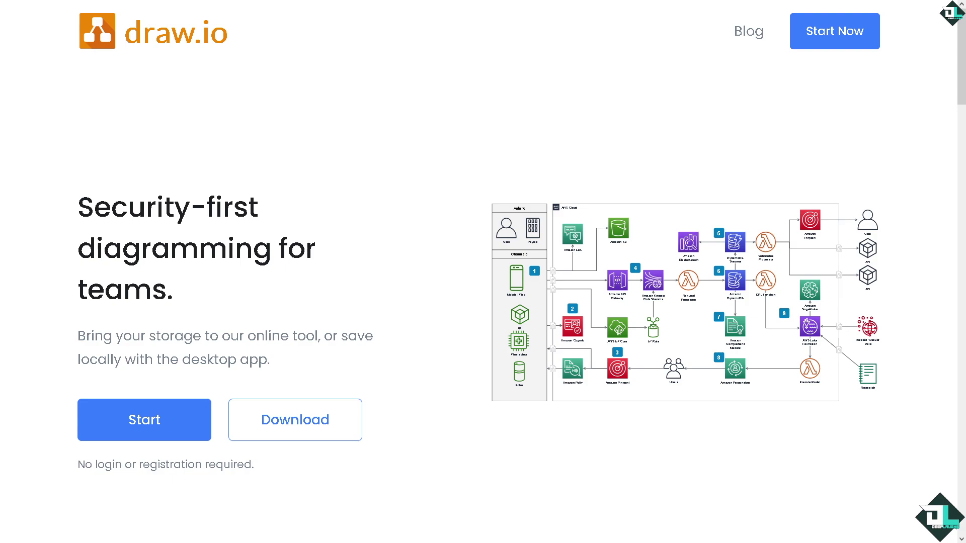
- Open the draw.io online editor to bring up the new-diagram storage prompt
left_click(157, 423)
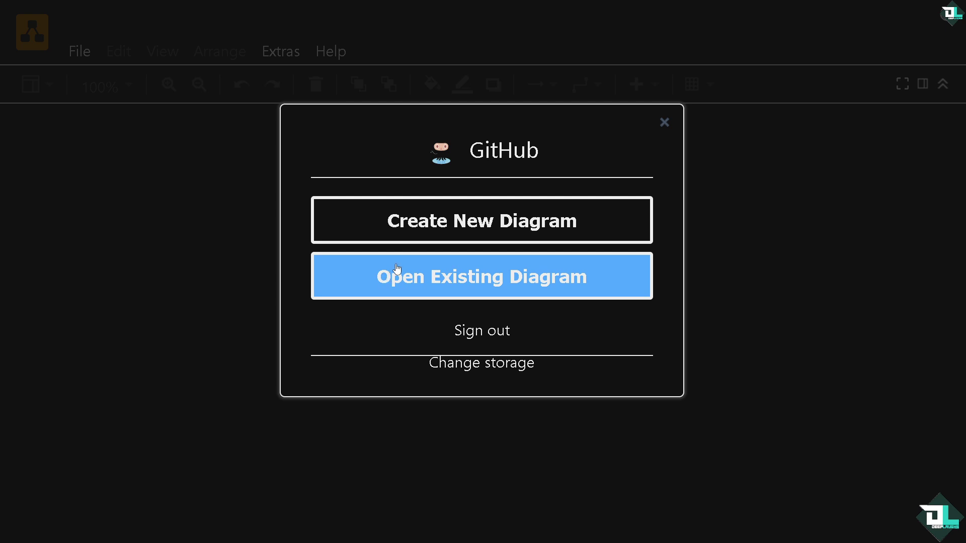
- Start a new diagram and look through the Smart Template and UML template options
left_click(432, 219)
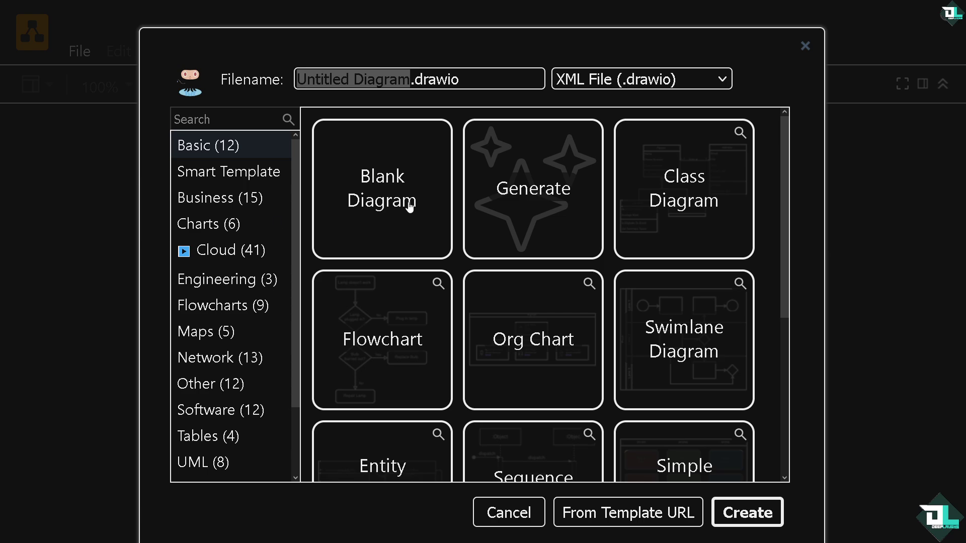
scroll(626, 268, "down", 5)
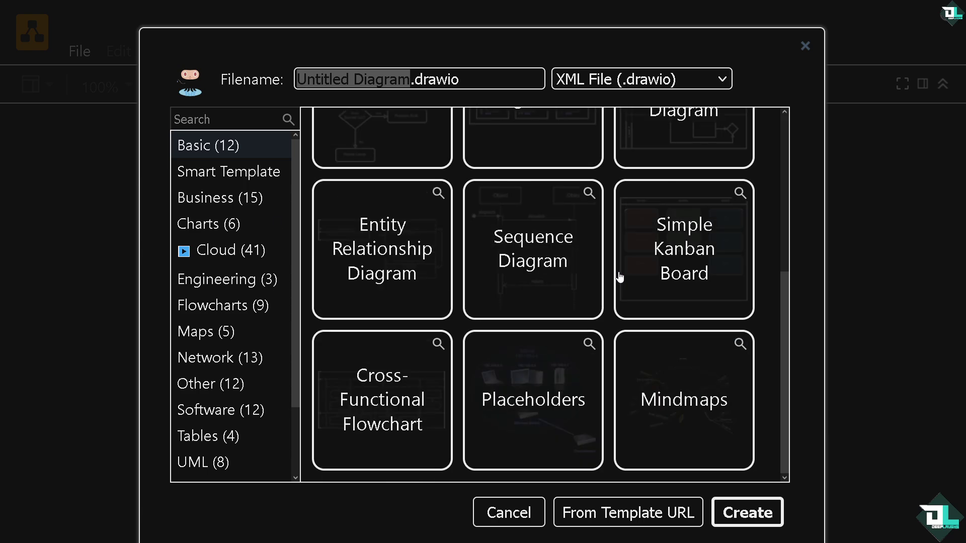
left_click(240, 175)
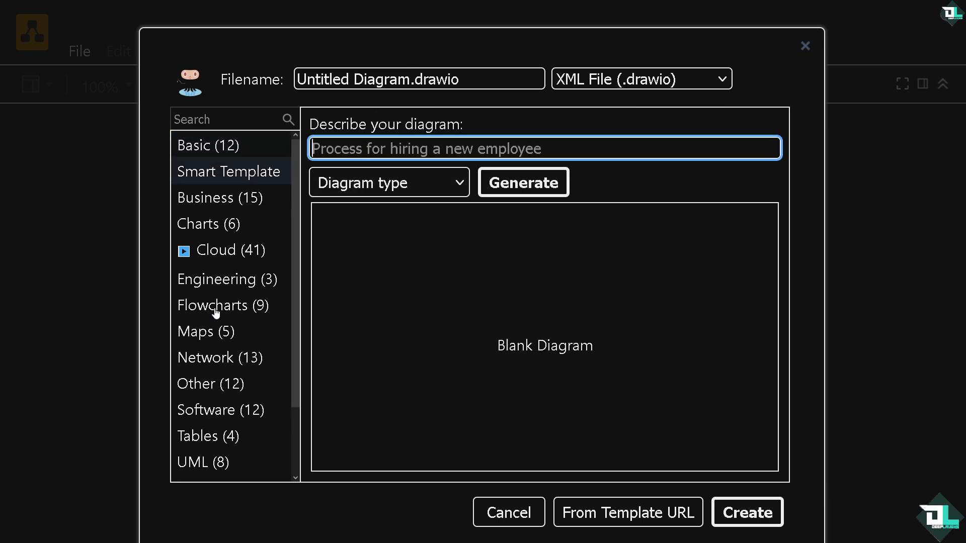
scroll(225, 373, "down", 2)
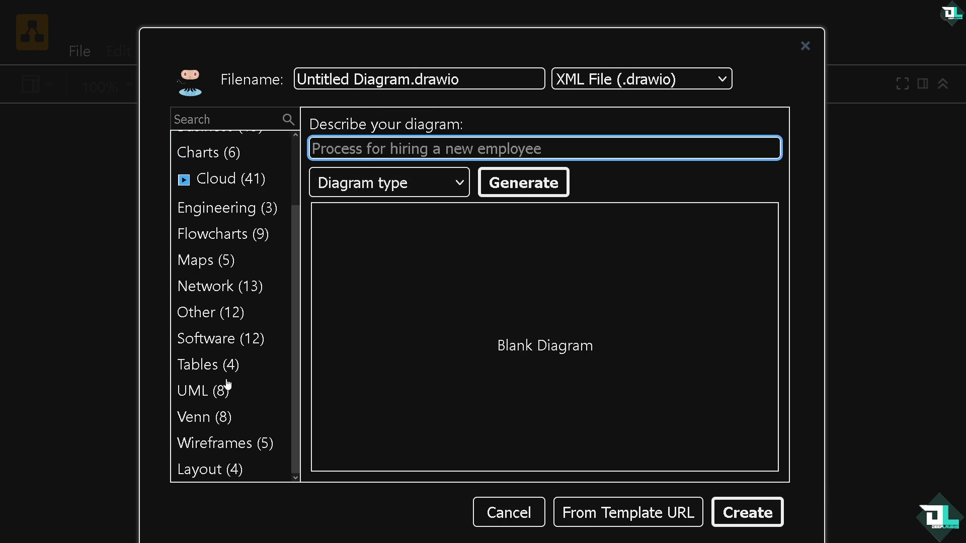
left_click(201, 396)
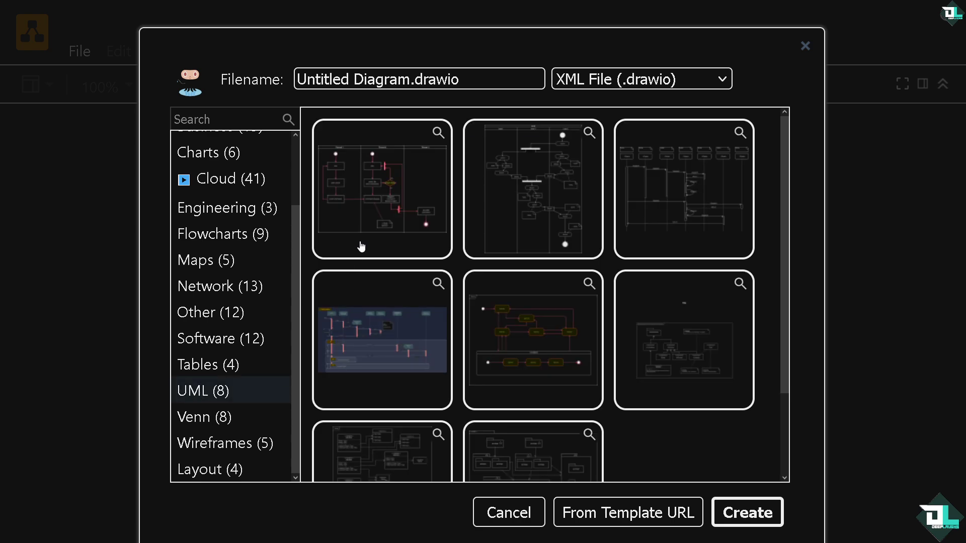
scroll(635, 201, "down", 2)
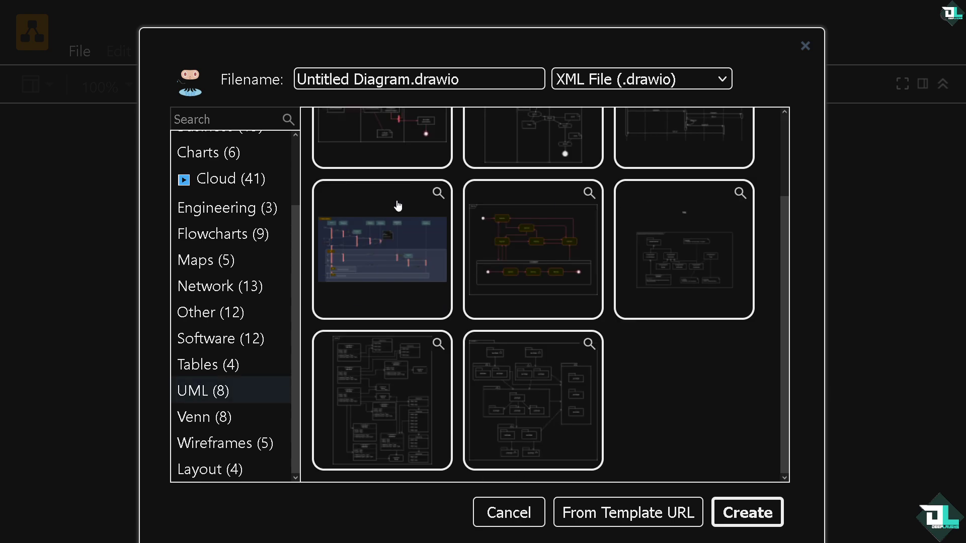
scroll(373, 188, "up", 2)
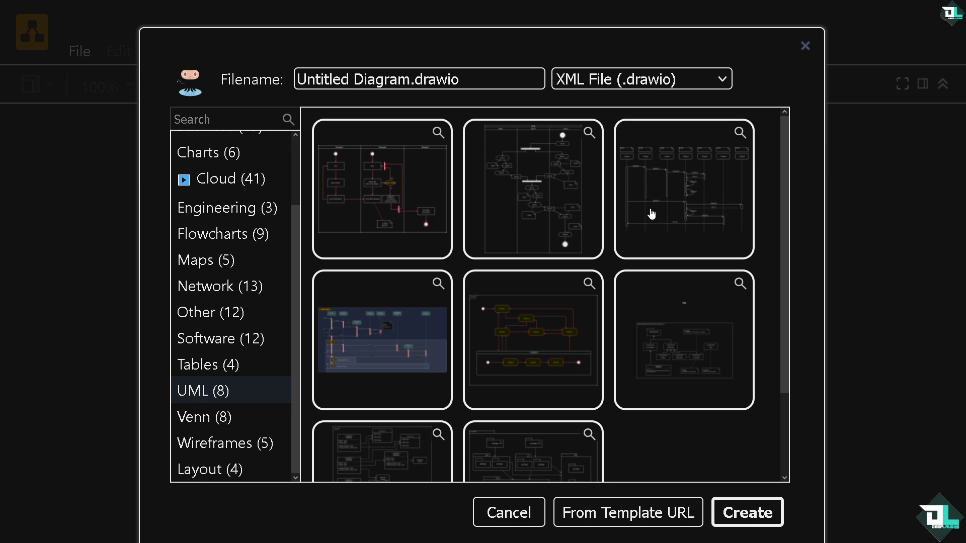
scroll(648, 236, "down", 2)
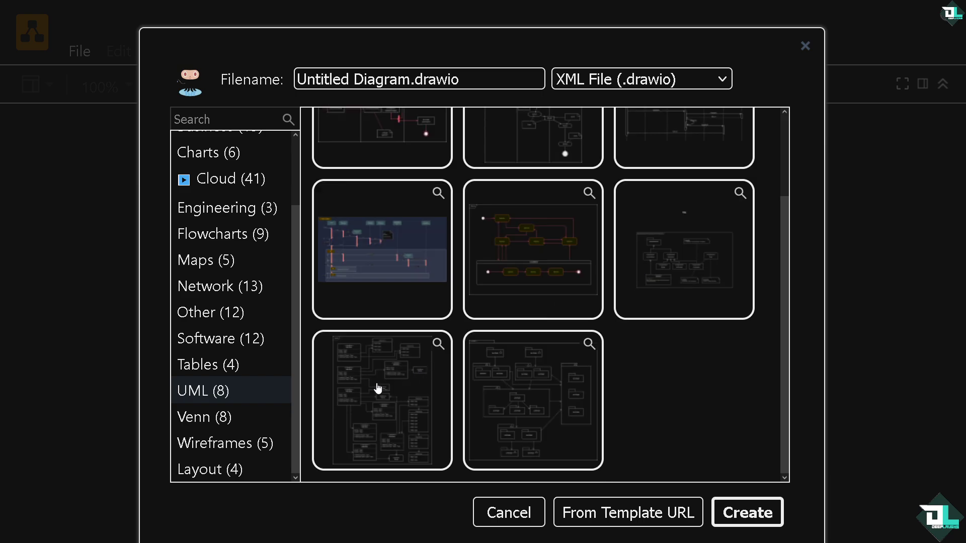
scroll(267, 236, "up", 3)
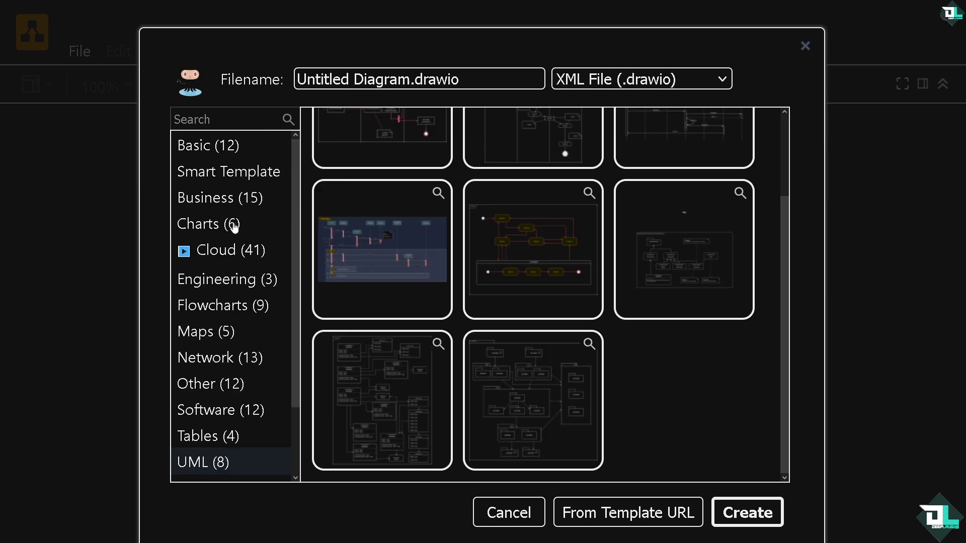
- Enter 'How to Use Draw IO for UML Diagrams' as the Smart Template description
left_click(243, 179)
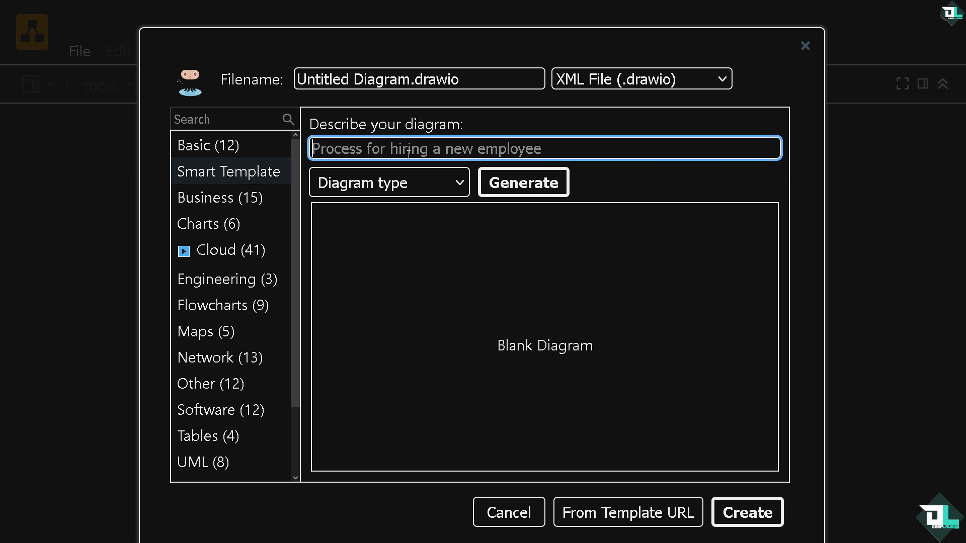
type("DEEP LUA")
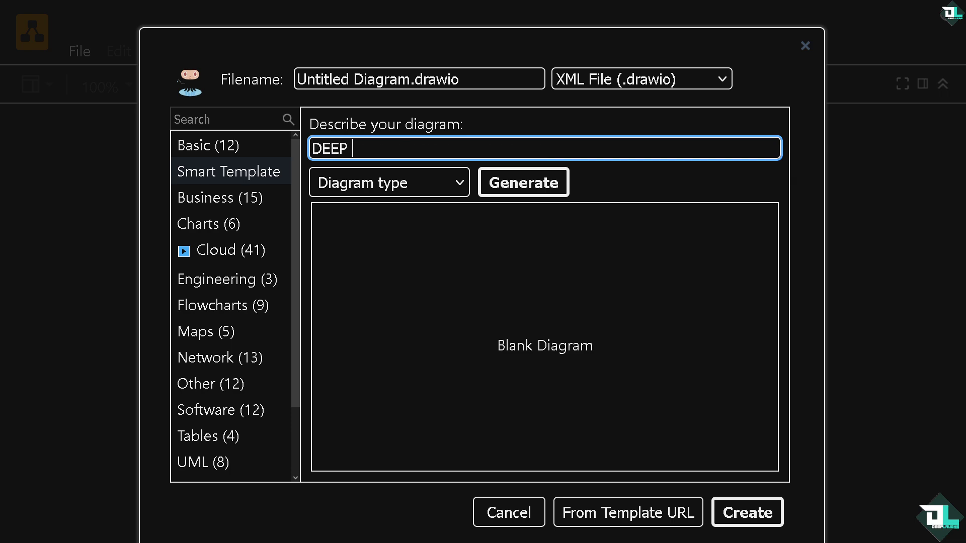
key("BackSpace")
key("BackSpace")
type("AUH")
key("BackSpace")
type("GHS YOURU")
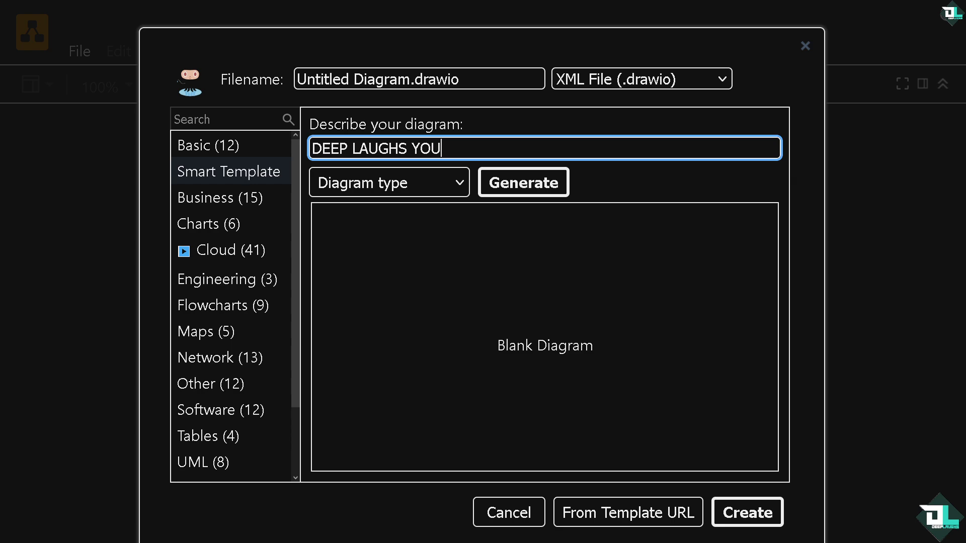
key("BackSpace")
key("BackSpace")
type("TUV")
key("BackSpace")
type("BE CHANNEL HOW TO")
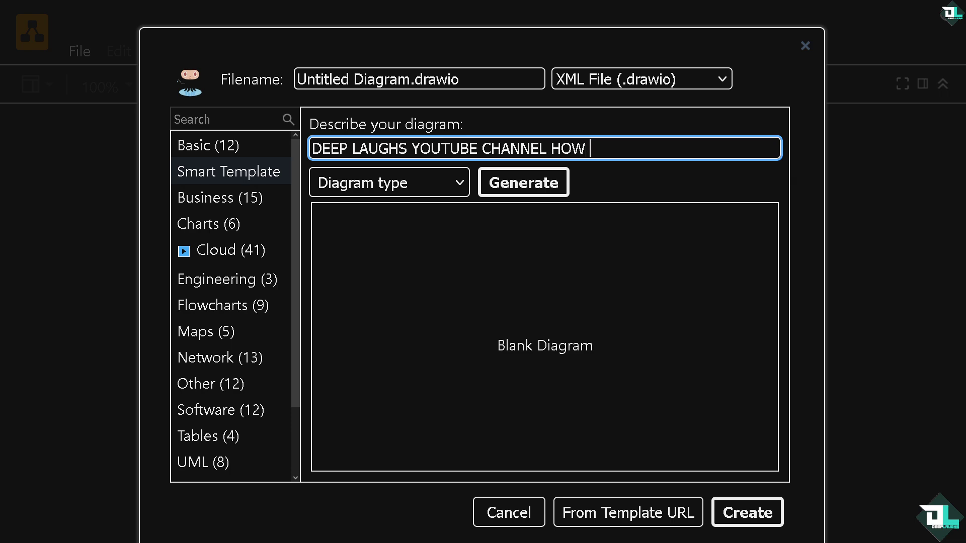
key("BackSpace")
key("BackSpace")
key("BackSpace")
key("BackSpace")
key("BackSpace")
key("BackSpace")
type("How to Use Draw IO for UML Diagrams")
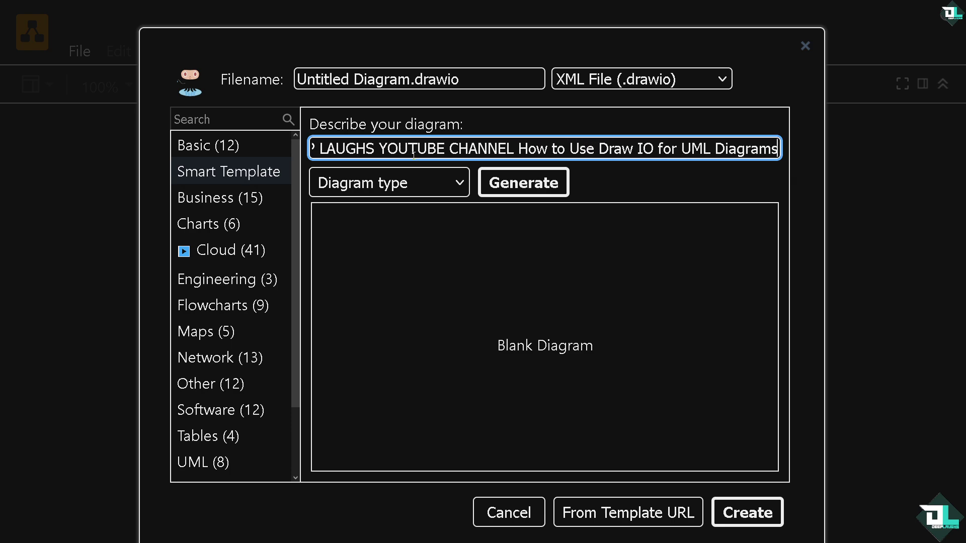
- Leave the diagram type unchanged and generate the diagram from the description
left_click(397, 193)
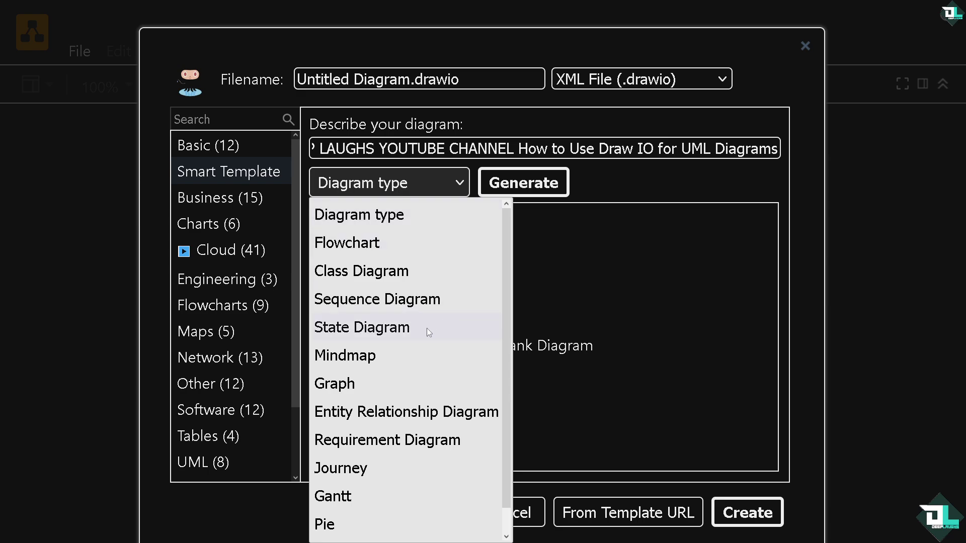
scroll(422, 332, "down", 1)
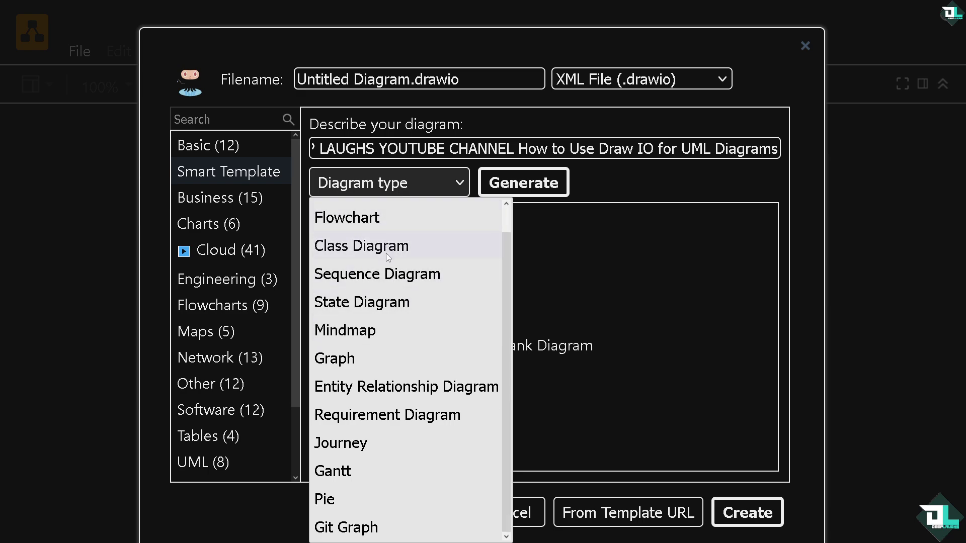
left_click(700, 147)
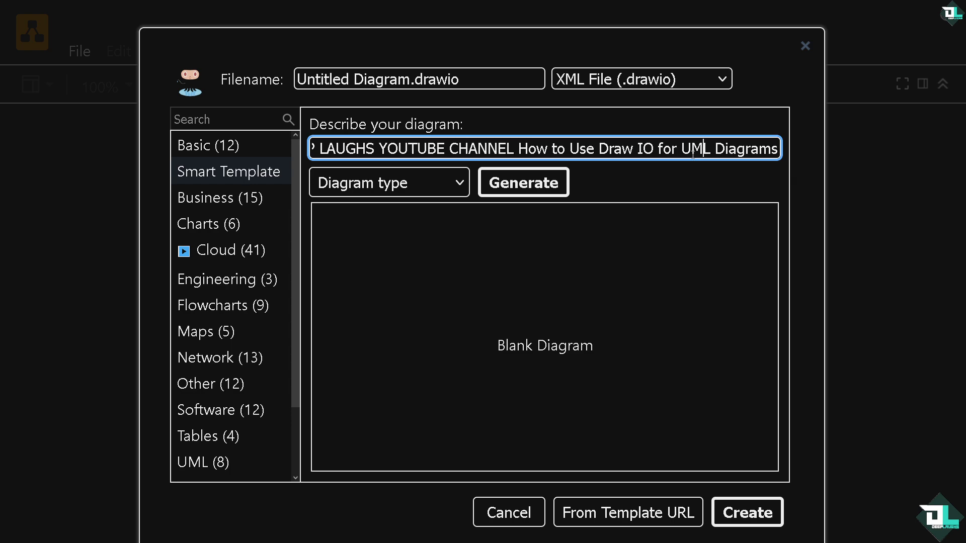
left_click(517, 183)
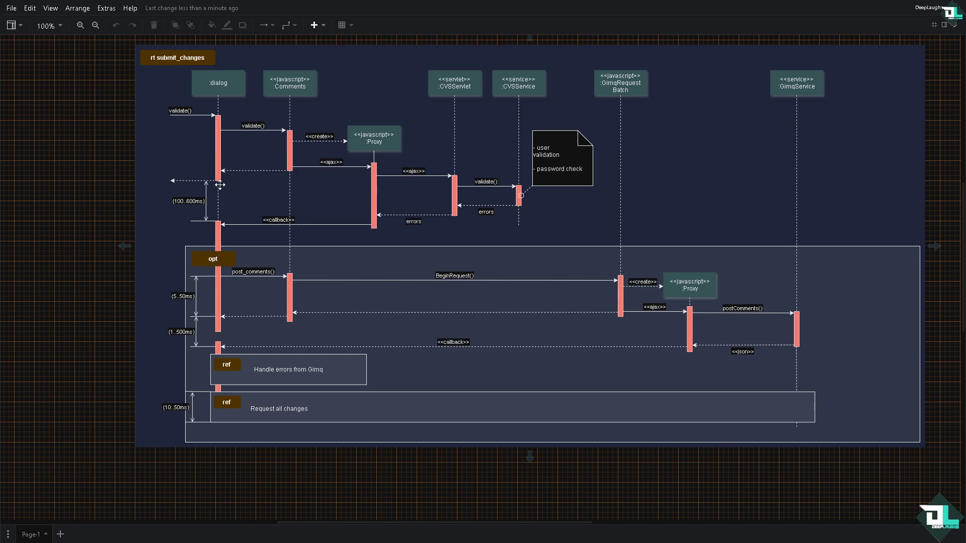
- Show the generated submit_changes sequence diagram in the full editor with the Format panel hidden
left_click(285, 209)
key("Escape")
left_click(307, 121)
left_click(930, 39)
left_click(935, 28)
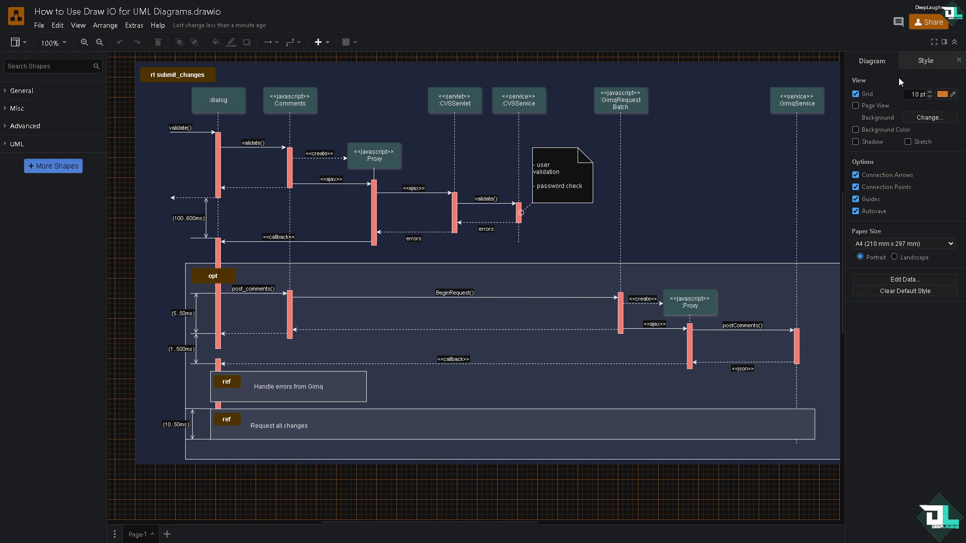
left_click(954, 43)
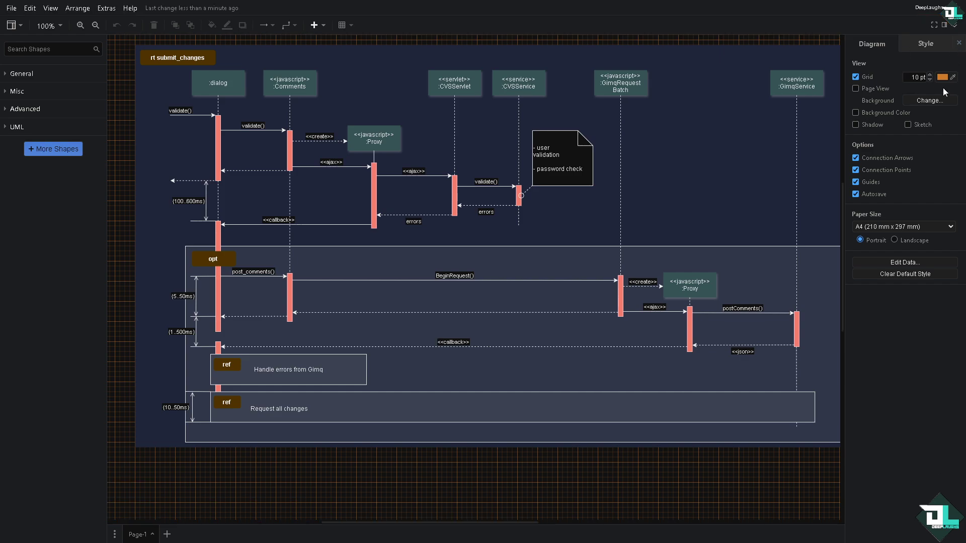
left_click(955, 26)
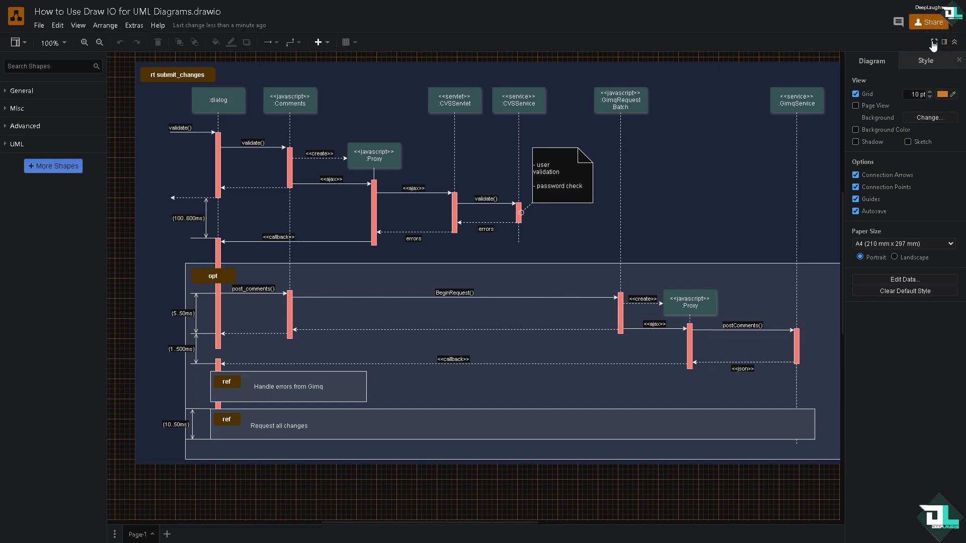
left_click(944, 42)
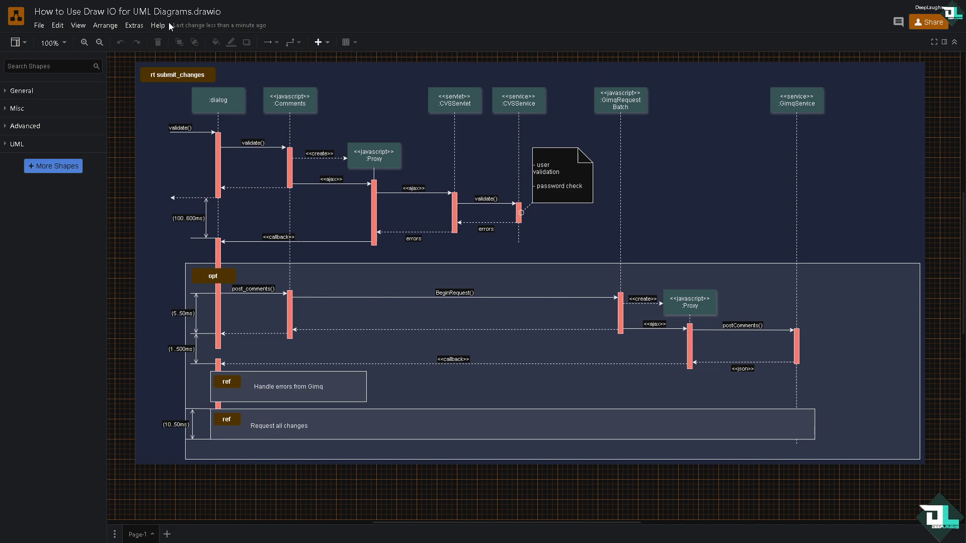
- Restore the Format panel and expand the UML shape library, zooming out to check the diagram
left_click(78, 25)
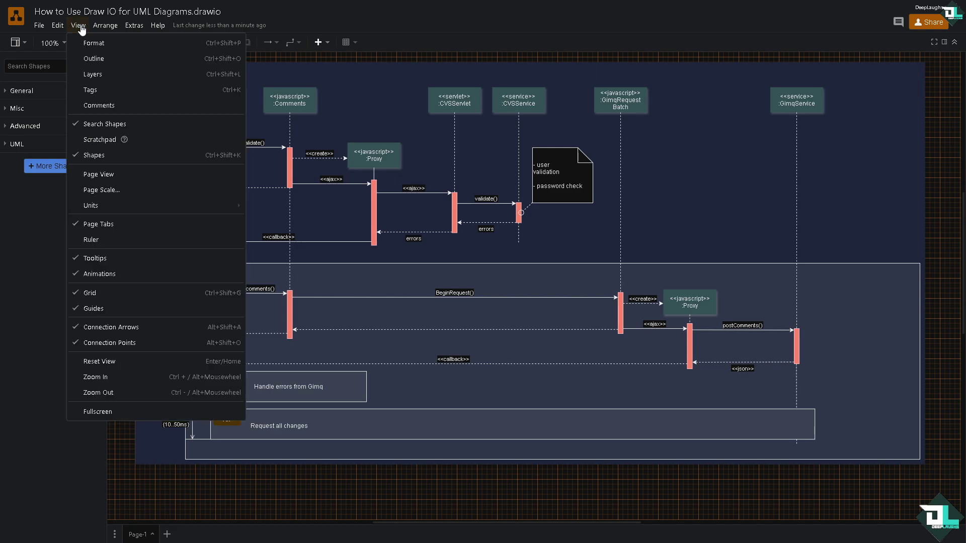
left_click(105, 46)
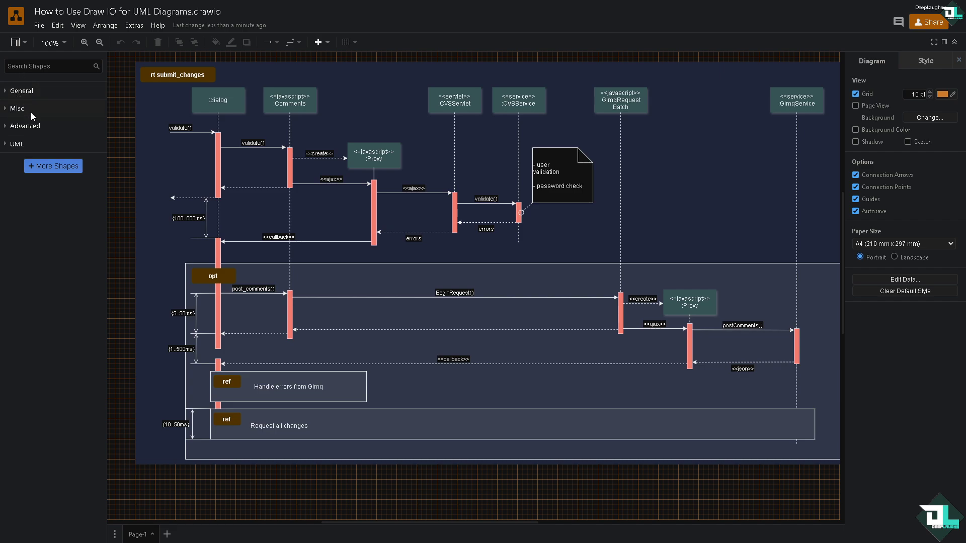
left_click(8, 145)
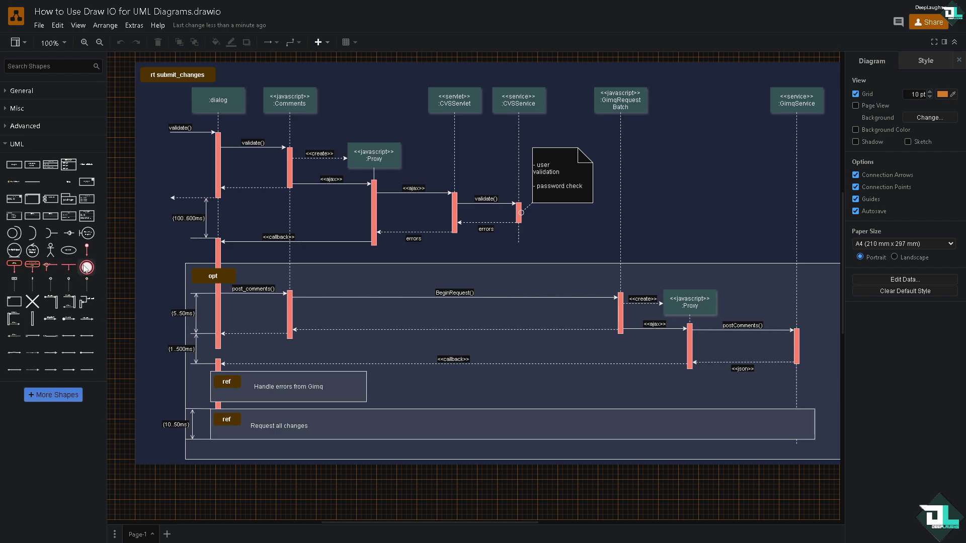
scroll(330, 273, "down", 2)
scroll(451, 283, "up", 2)
key("ctrl+minus")
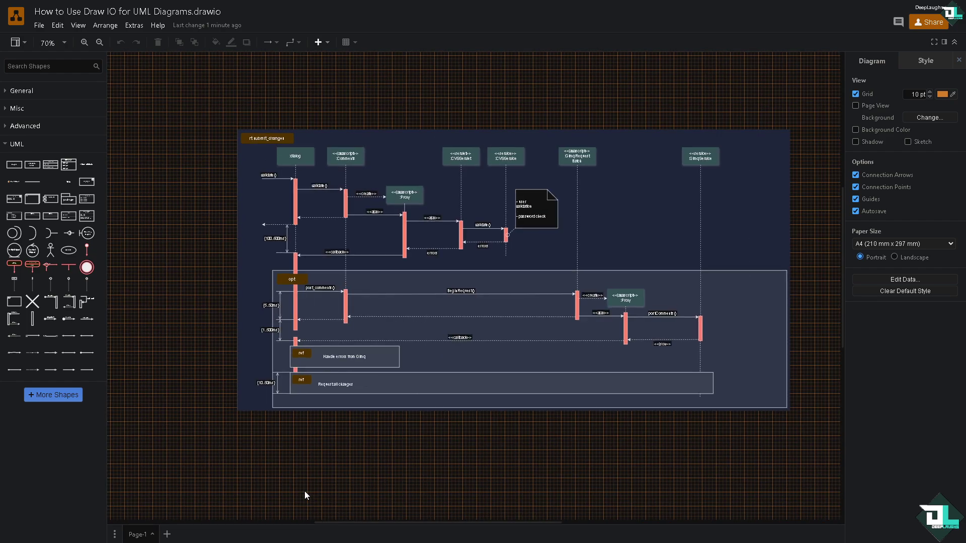
key("ctrl+plus")
key("ctrl+plus")
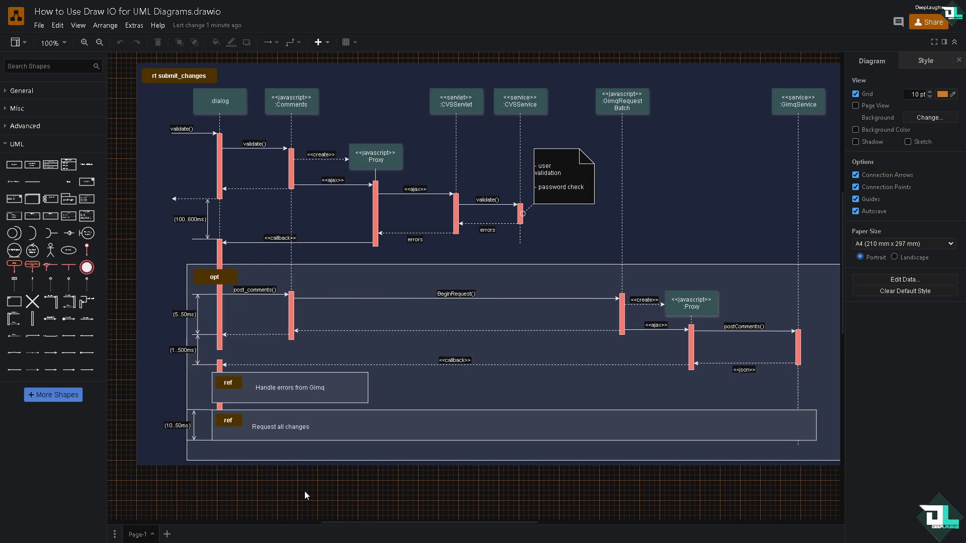
- Import the tutorial thumbnail image from the device, shrink it, and move it to the upper right
left_click(39, 27)
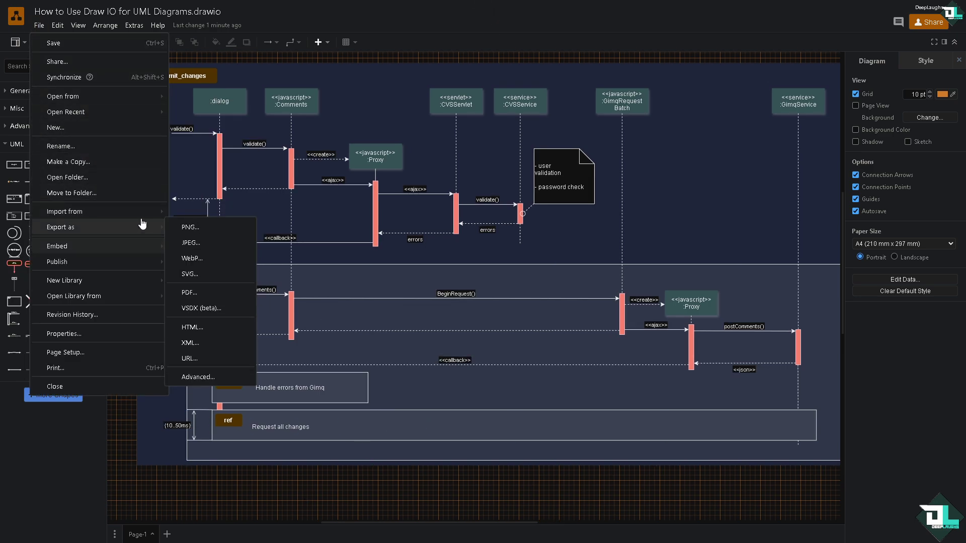
mouse_move(144, 217)
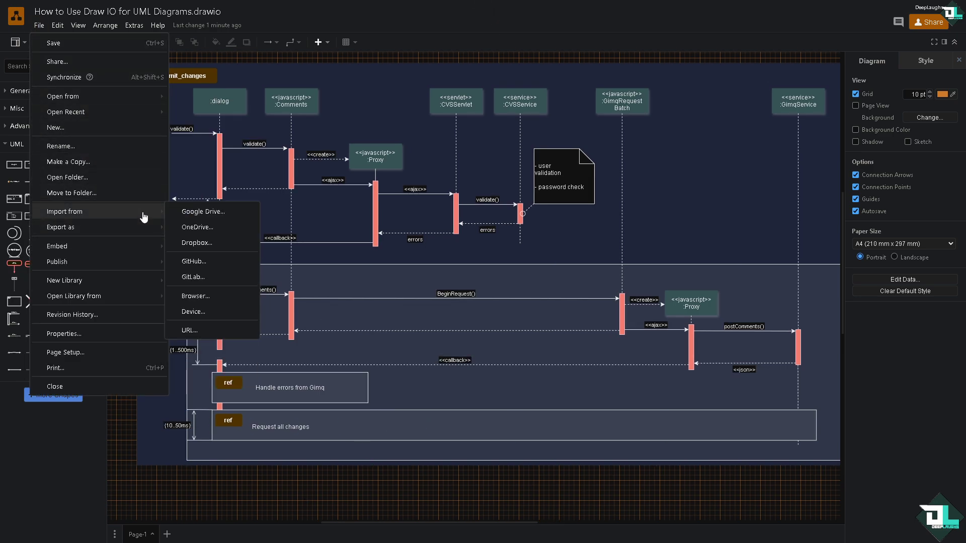
left_click(231, 316)
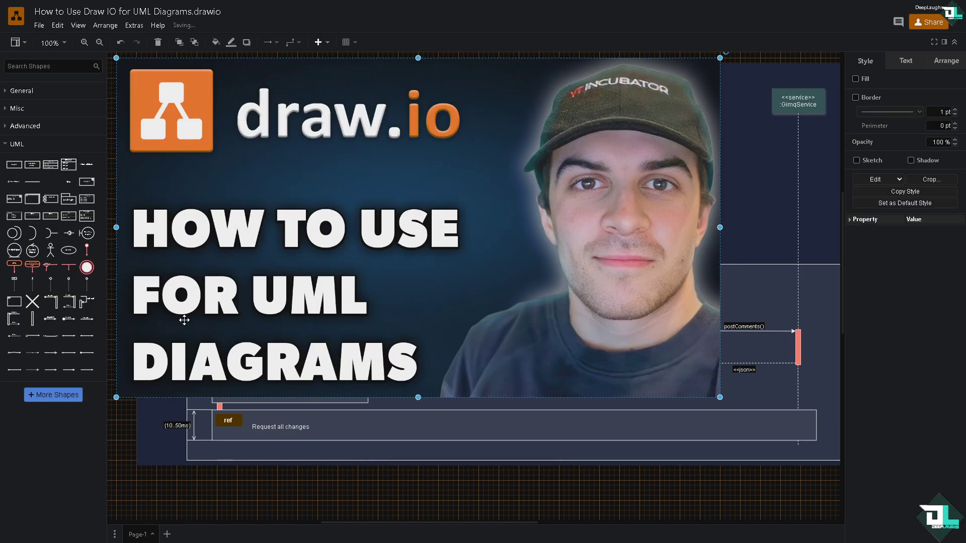
left_click_drag(124, 398, 503, 246)
mouse_move(565, 112)
left_mouse_down()
mouse_move(593, 113)
mouse_move(669, 288)
mouse_move(673, 188)
mouse_move(691, 191)
left_mouse_up()
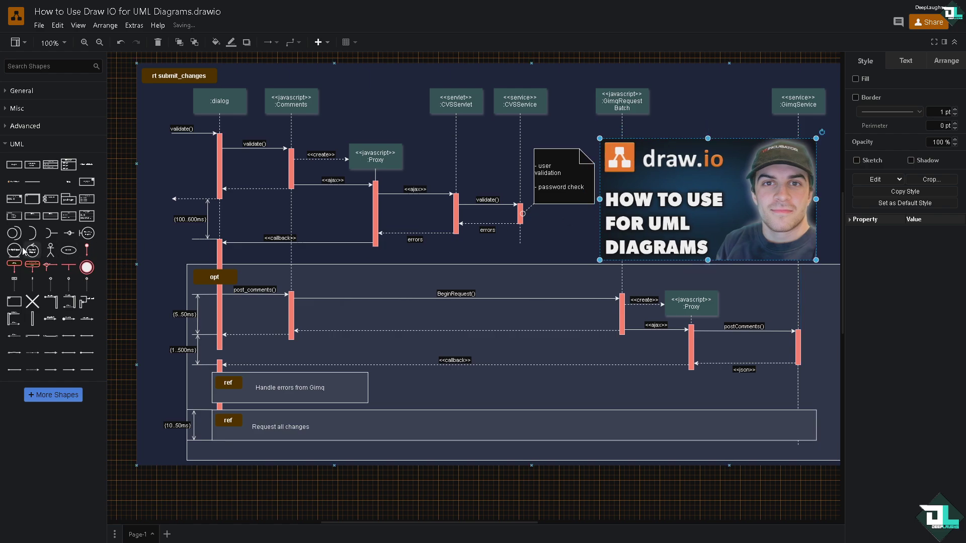
- Place a UML Actor on the opt frame, enlarge it to about 180 by 380, and undo the stray rectangle
mouse_move(87, 254)
mouse_move(52, 255)
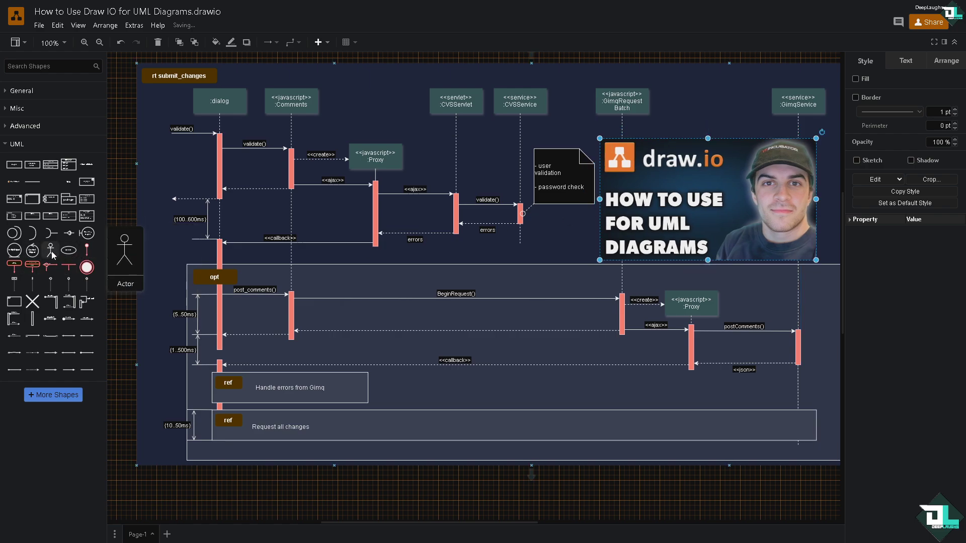
left_click_drag(52, 255, 527, 288)
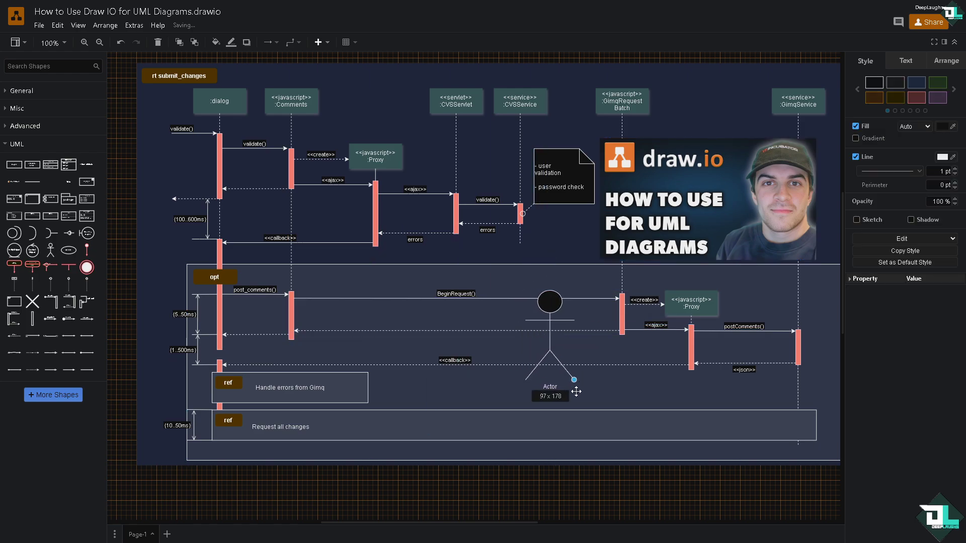
left_click_drag(576, 391, 587, 461)
left_click_drag(525, 373, 513, 373)
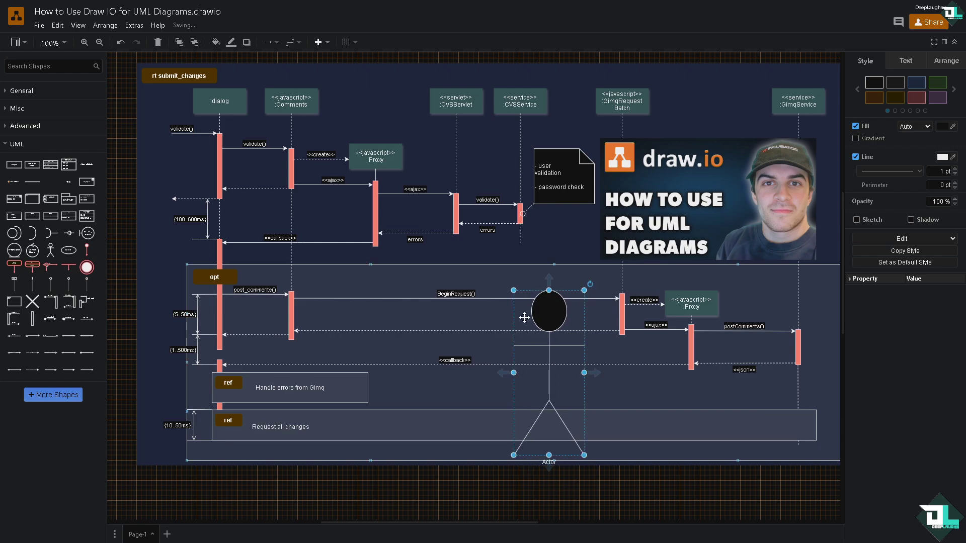
left_click_drag(513, 290, 493, 264)
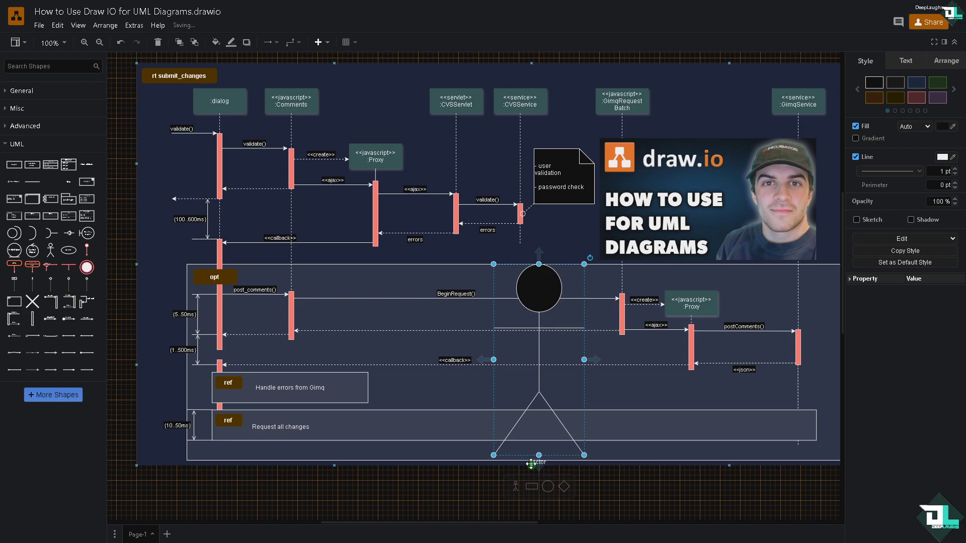
left_click_drag(539, 465, 529, 448)
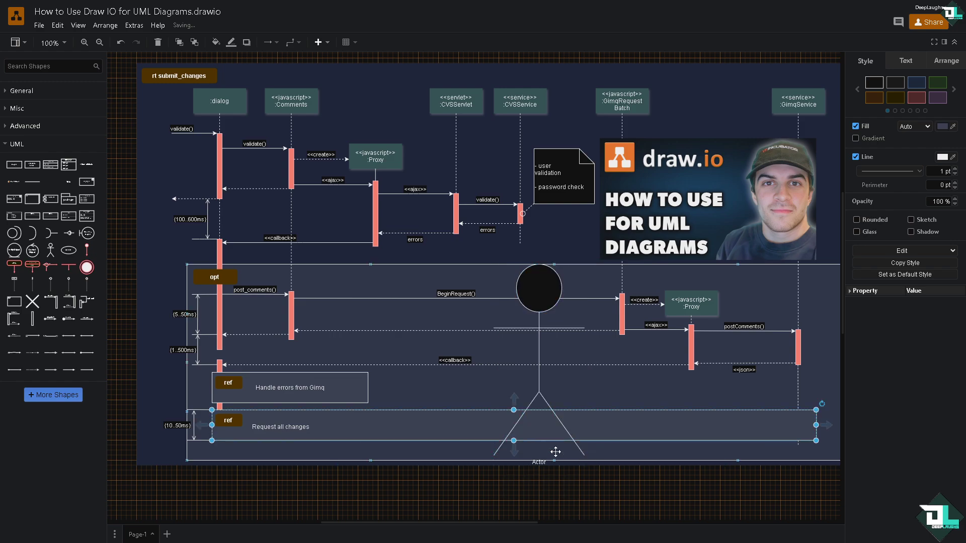
left_click(551, 453)
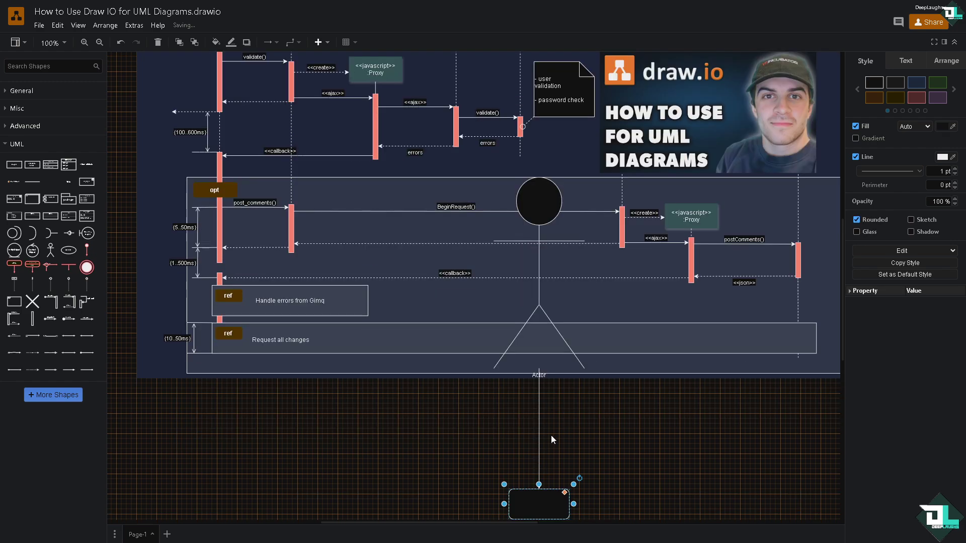
key("ctrl+z")
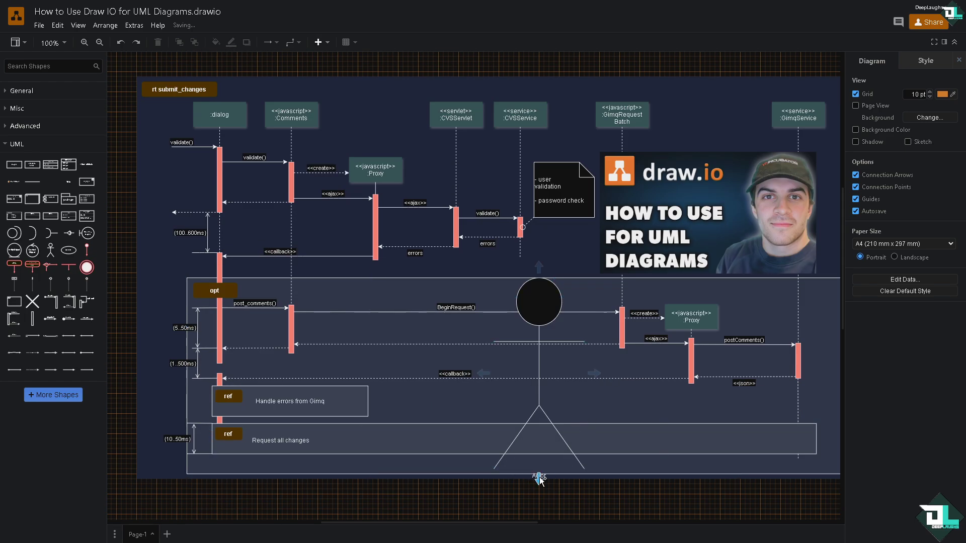
left_click(546, 471)
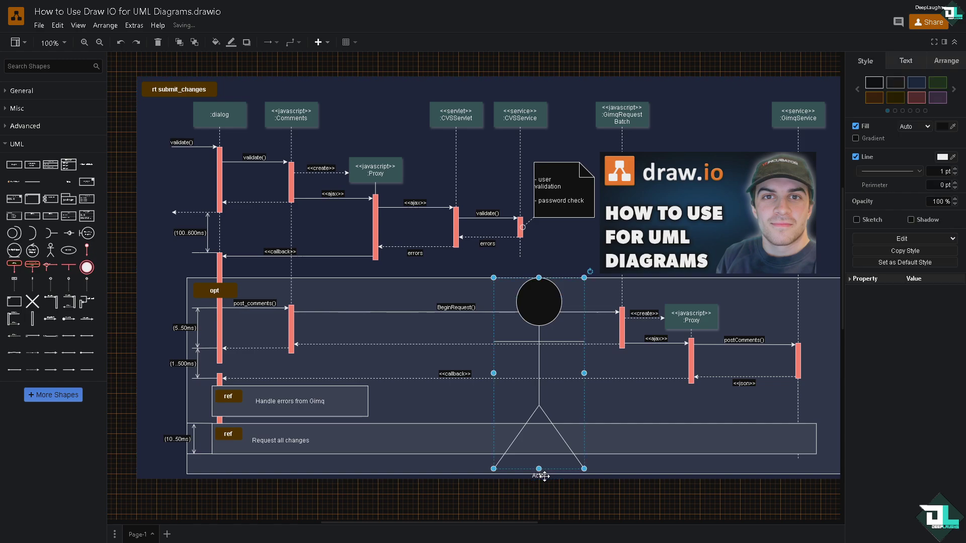
- Change the actor's label to 'DEEP LAUGHS'
double_click(546, 476)
type("DEEP")
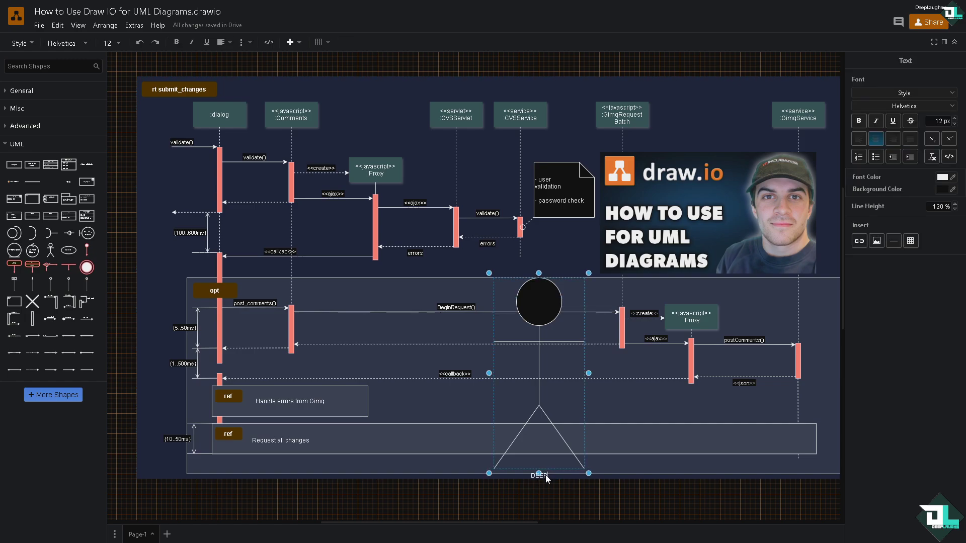
type(" LAUGJH")
key("BackSpace")
key("BackSpace")
type("HS")
key("ctrl+a")
- Make the label bold and orange, and raise its font size to 25 px
left_click(859, 121)
left_click(943, 178)
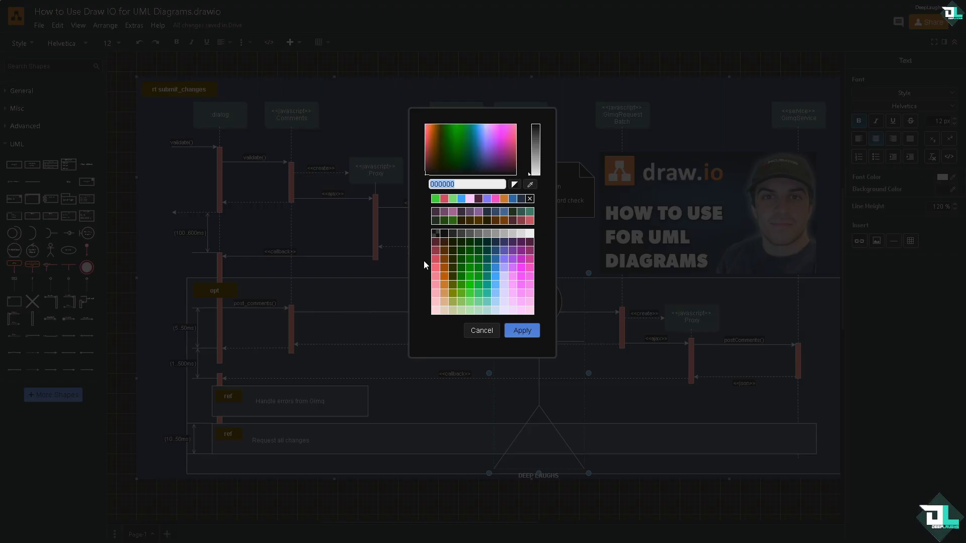
left_click(445, 280)
left_click(522, 331)
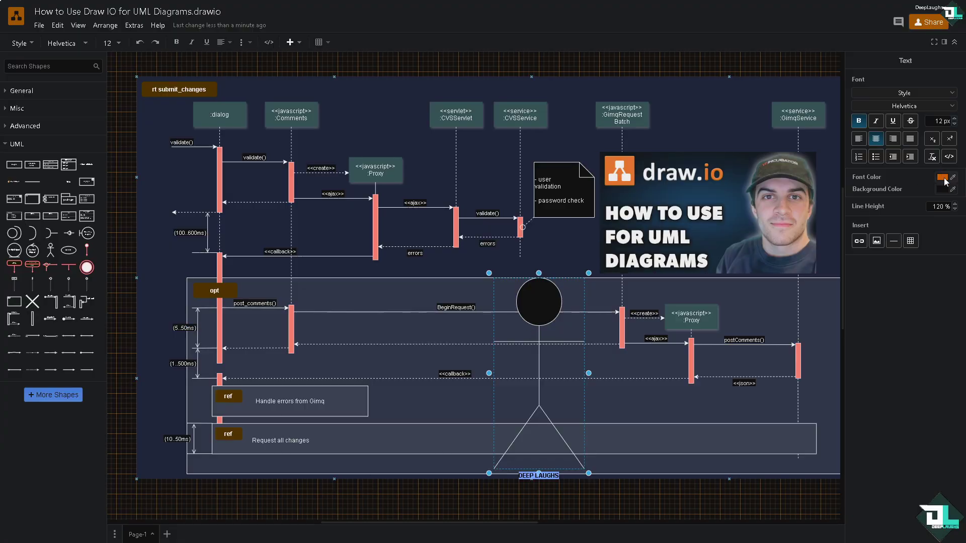
left_click(955, 119)
left_click(954, 120)
left_click(955, 119)
left_click(954, 120)
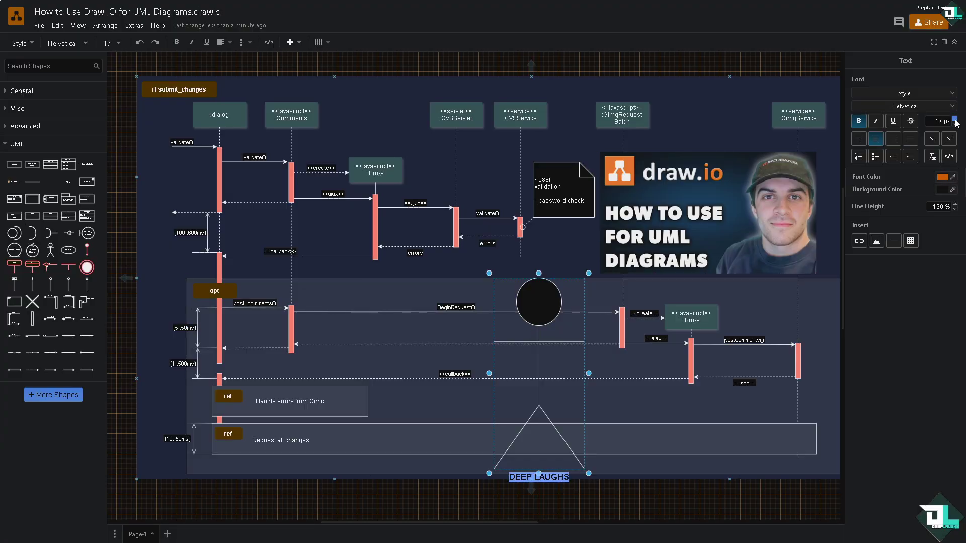
left_click(955, 119)
left_click(955, 119)
left_click(955, 119)
left_click(955, 119)
left_click(955, 119)
left_click(955, 119)
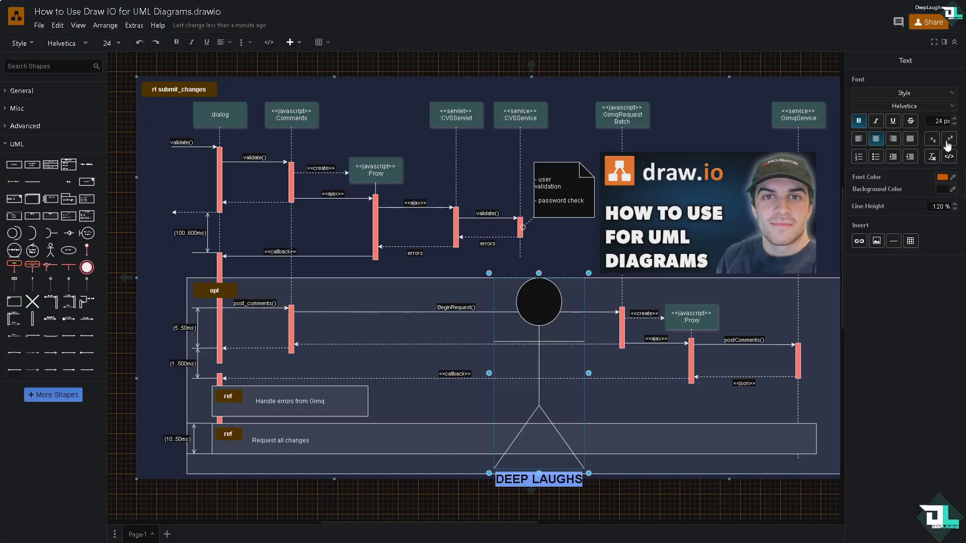
left_click(955, 120)
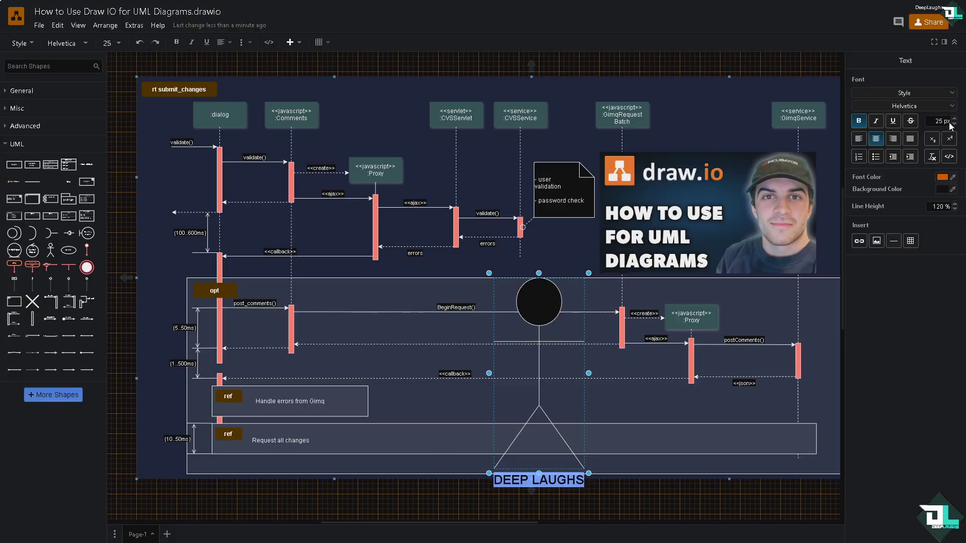
- Apply the Heading 2 text style to the label and finish editing
left_click(904, 93)
left_click(898, 132)
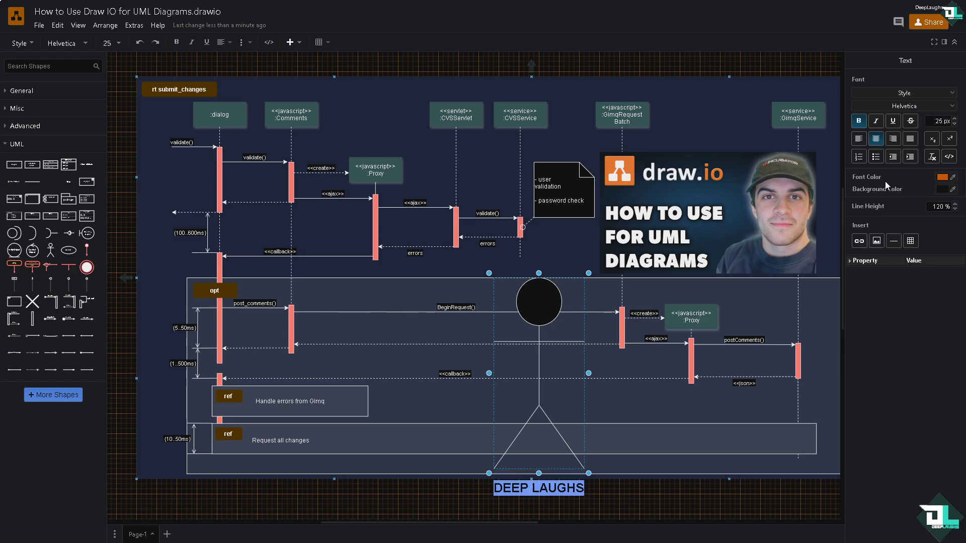
left_click(910, 93)
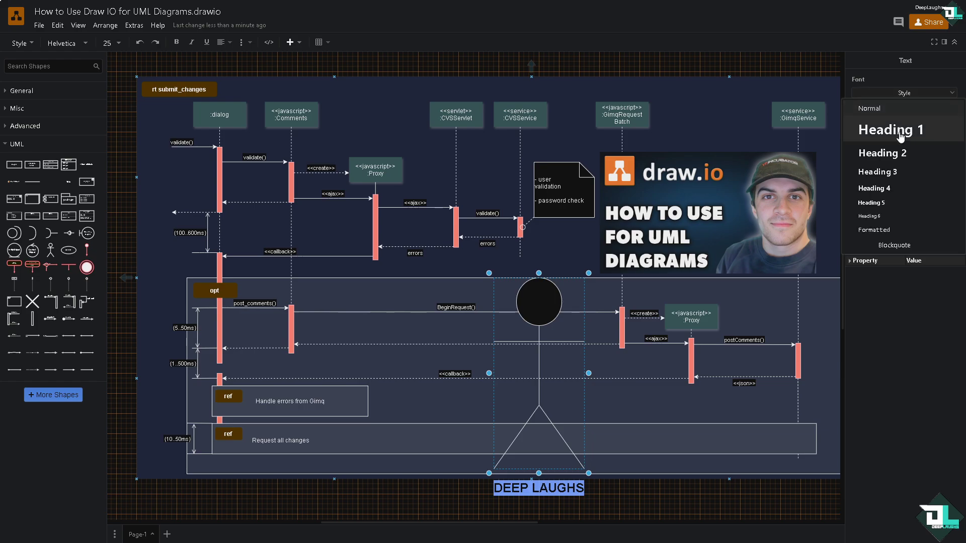
left_click(898, 153)
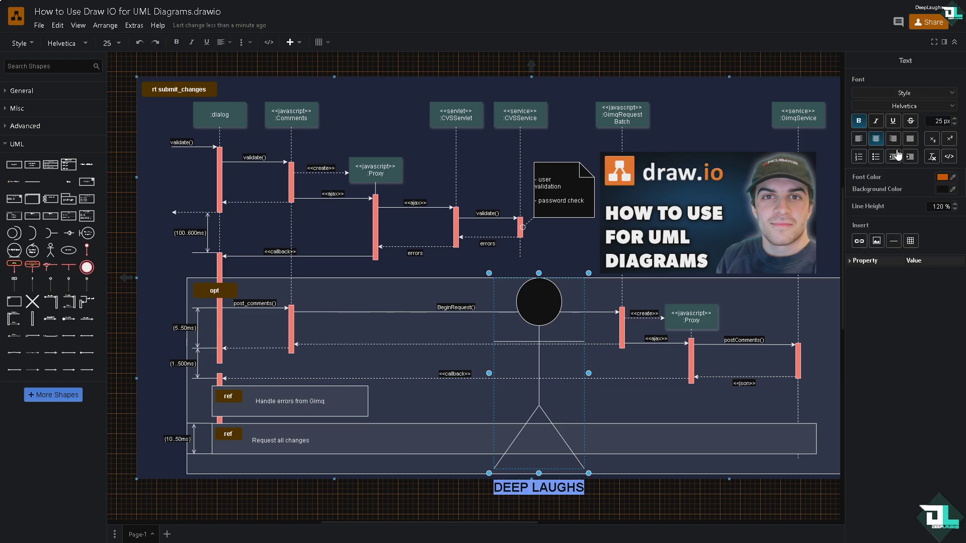
left_click(418, 458)
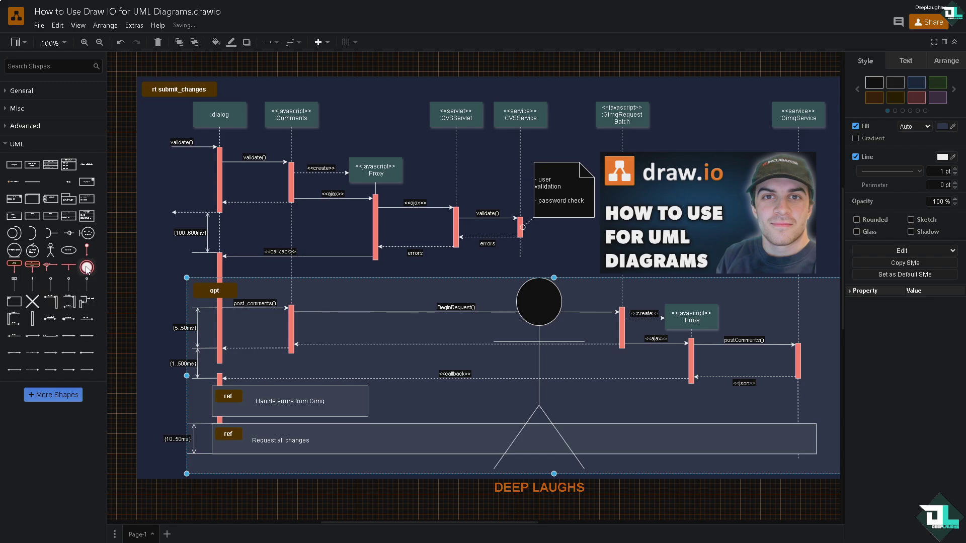
- Add a white circle on the stick figure's head and attach an Extends arrow to the opt frame's corner
left_click_drag(87, 267, 539, 299)
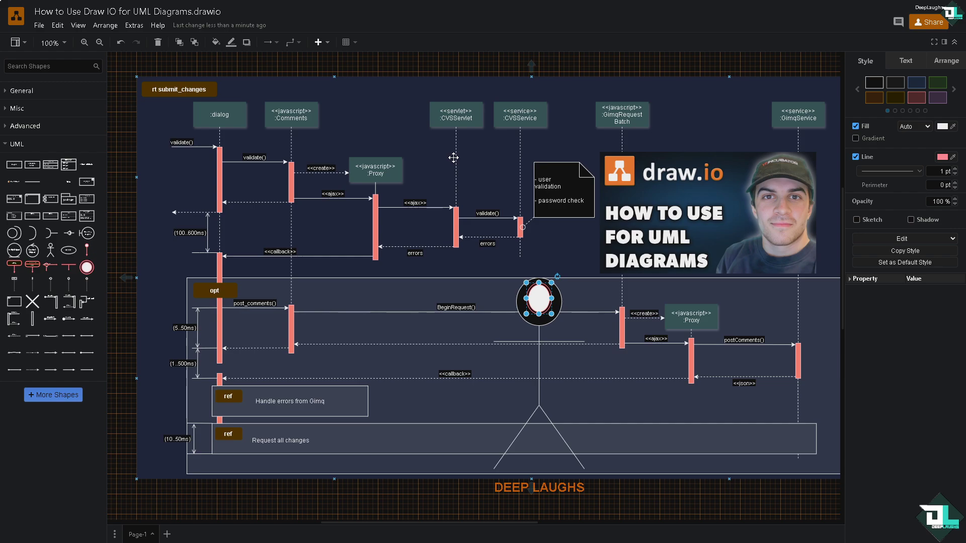
mouse_move(69, 247)
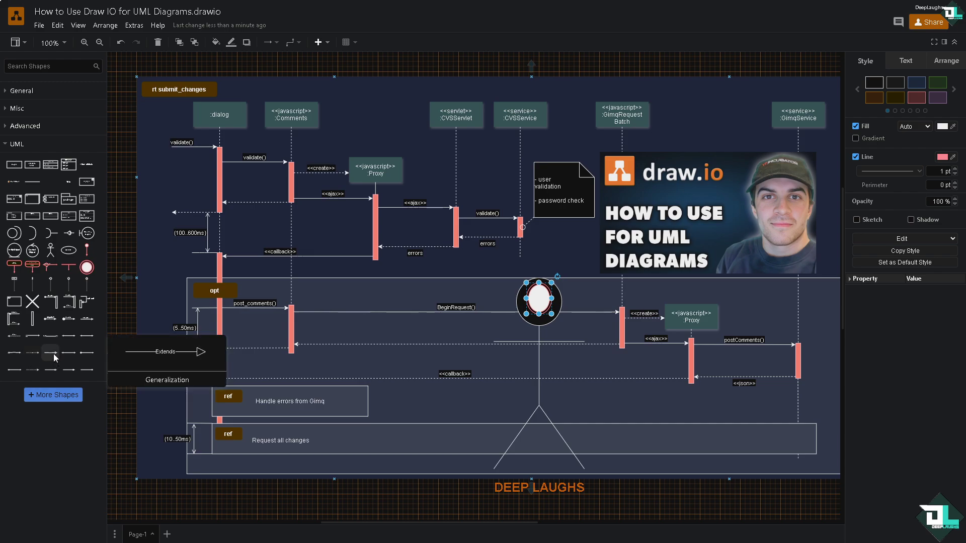
left_click_drag(53, 353, 516, 369)
left_click_drag(613, 363, 618, 360)
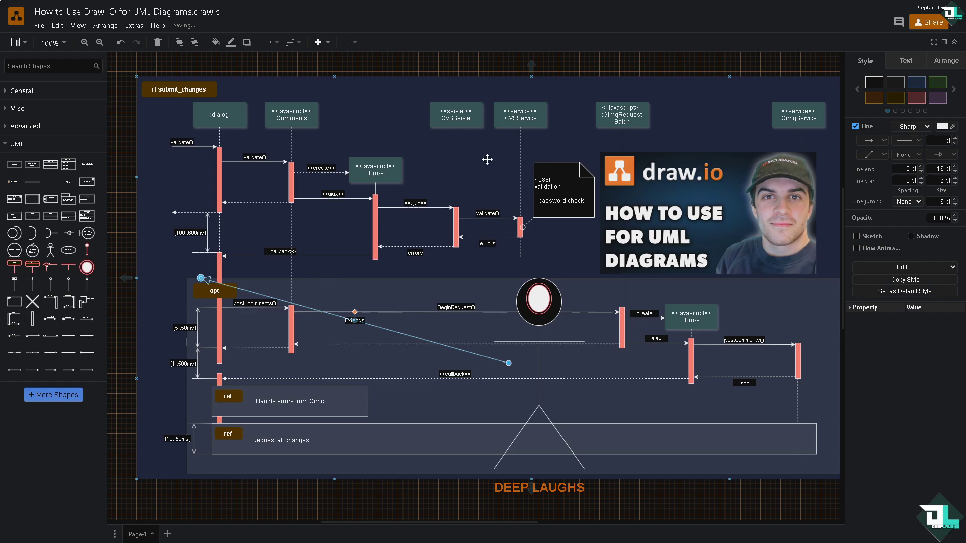
- Fill the rt submit_changes frame with orange CC6600, then search the shapes for 'connector'
left_click(338, 98)
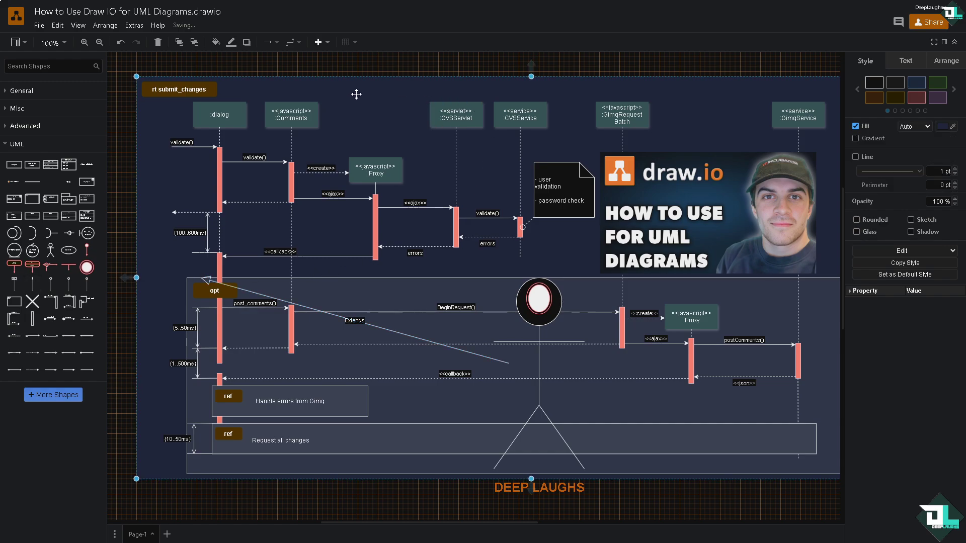
left_click(942, 127)
left_click(444, 277)
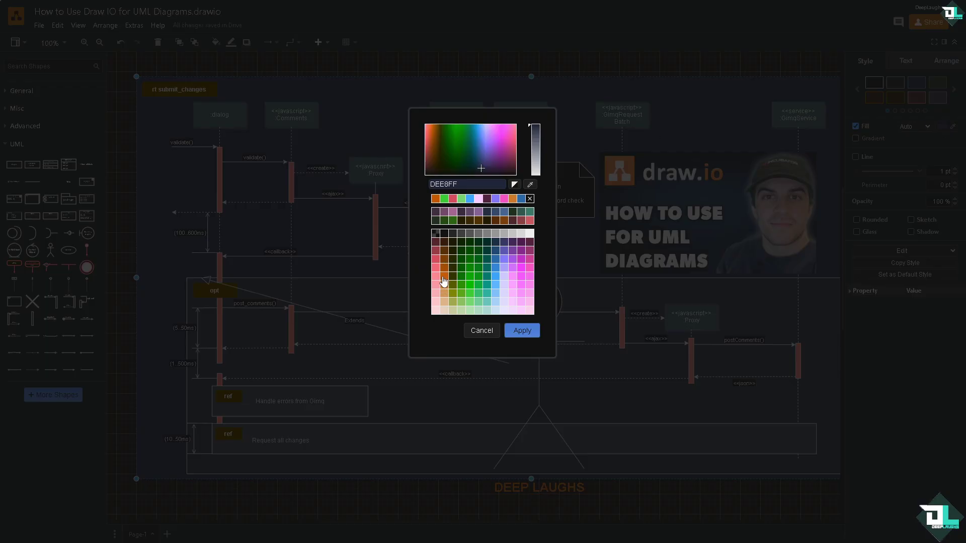
left_click(521, 330)
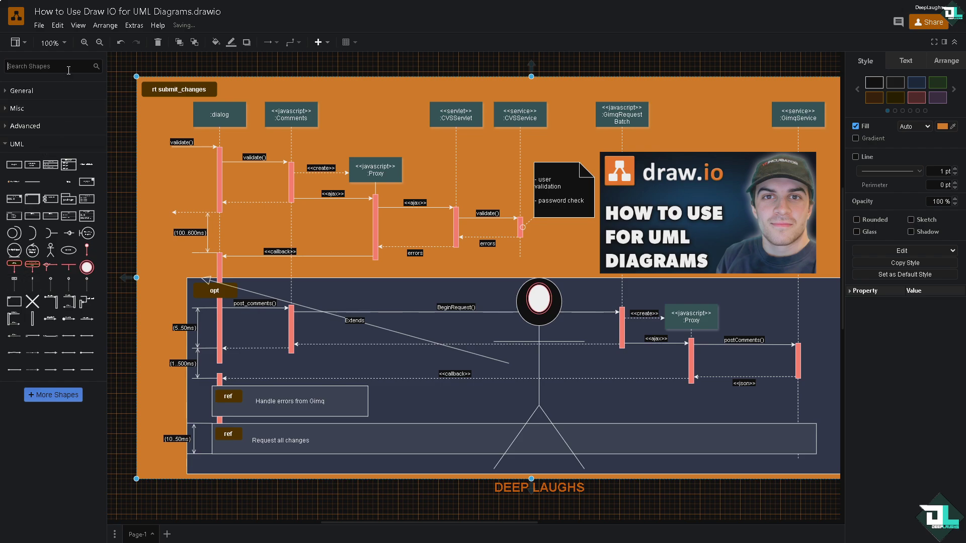
type("coNNECTOR")
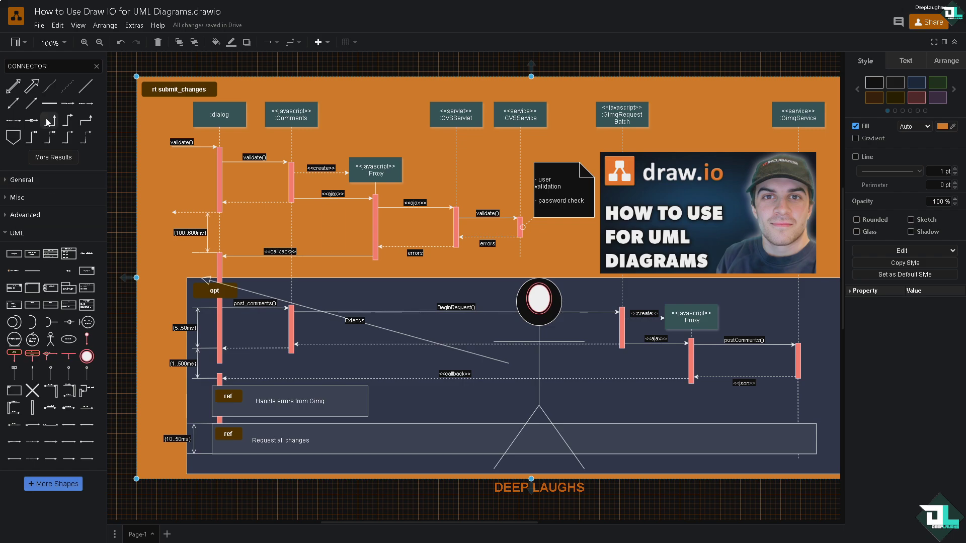
- Add two elbow connectors: one shortened along the Comments lifeline, one bent out beside the circle head
left_click_drag(87, 120, 319, 288)
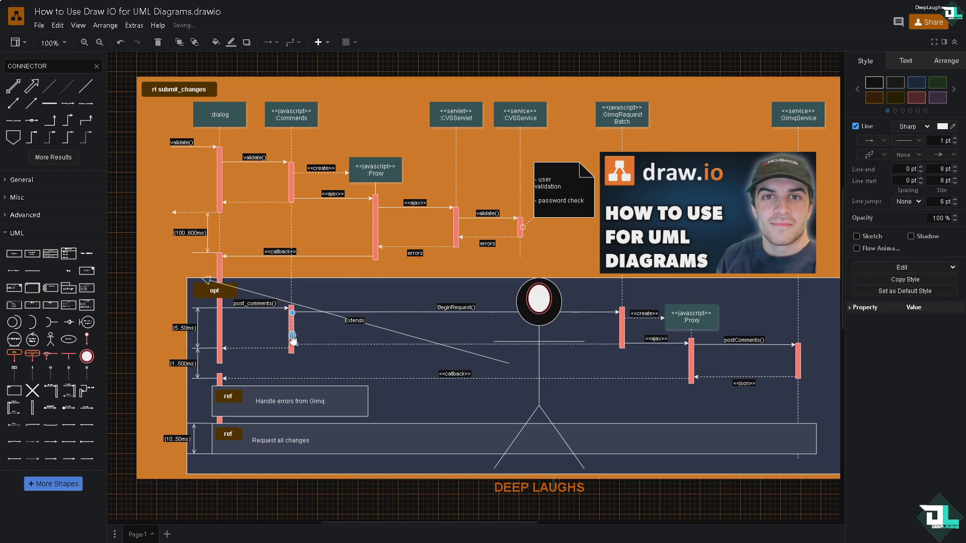
left_click_drag(292, 335, 293, 289)
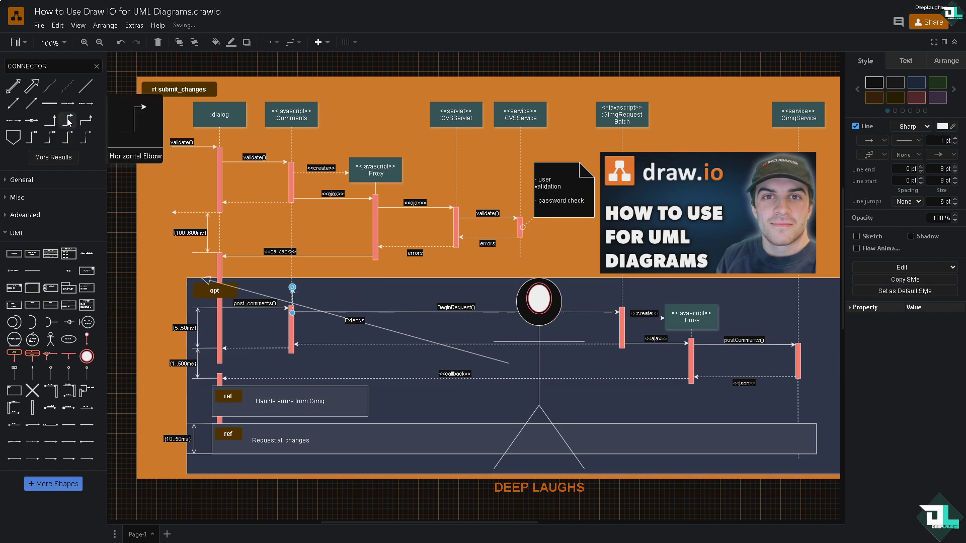
left_click(86, 125)
left_click_drag(476, 285, 589, 296)
left_click_drag(464, 298, 564, 312)
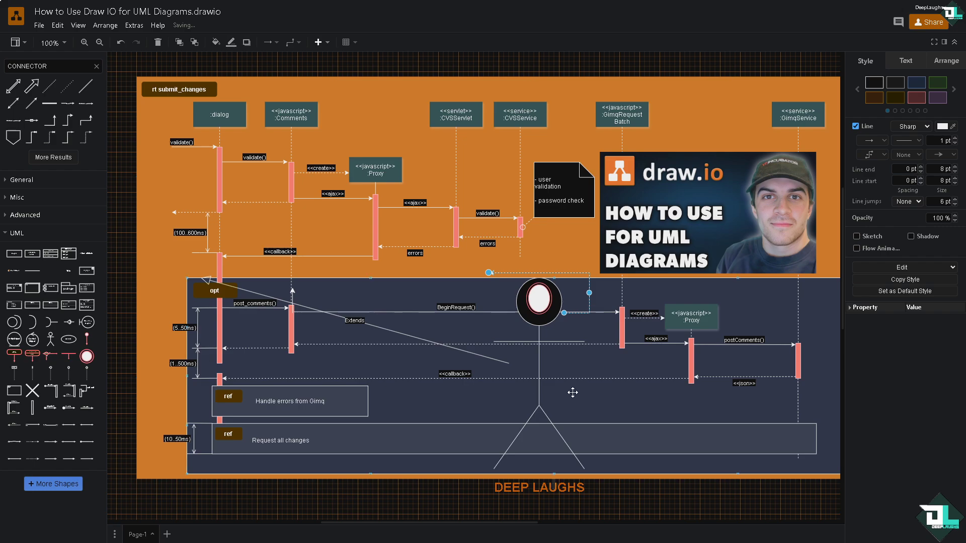
- Replace the shape search term with 'TEXT'
mouse_move(49, 253)
left_click_drag(50, 66, 7, 65)
type("TEXT")
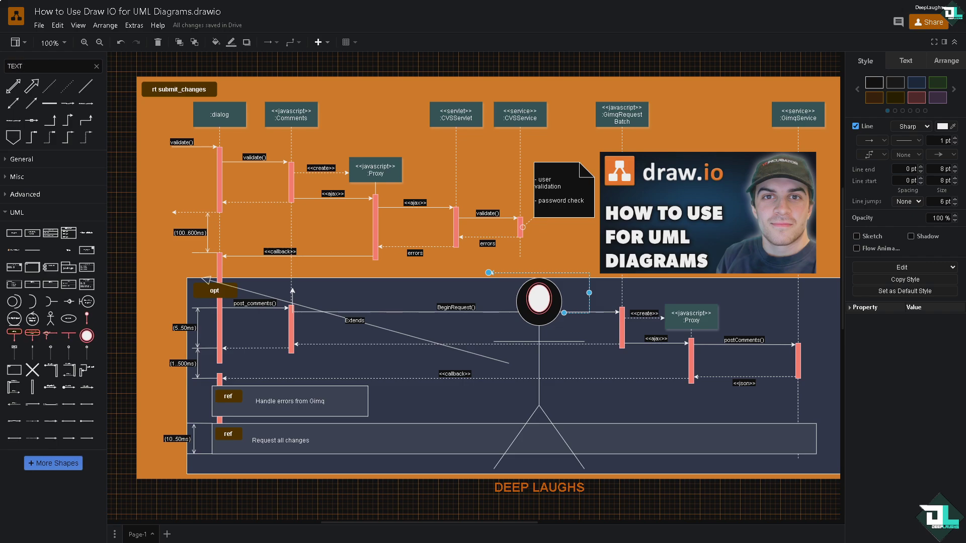
- Insert a Variable Text shape, paste 'How to Use Draw IO for UML Diagrams' into it, and resize to 640 x 160
key("Return")
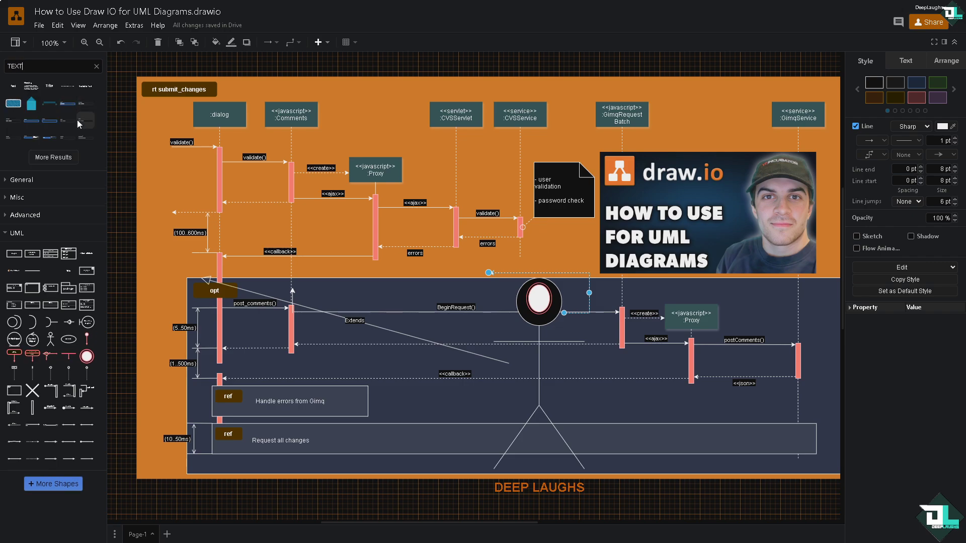
left_click(86, 90)
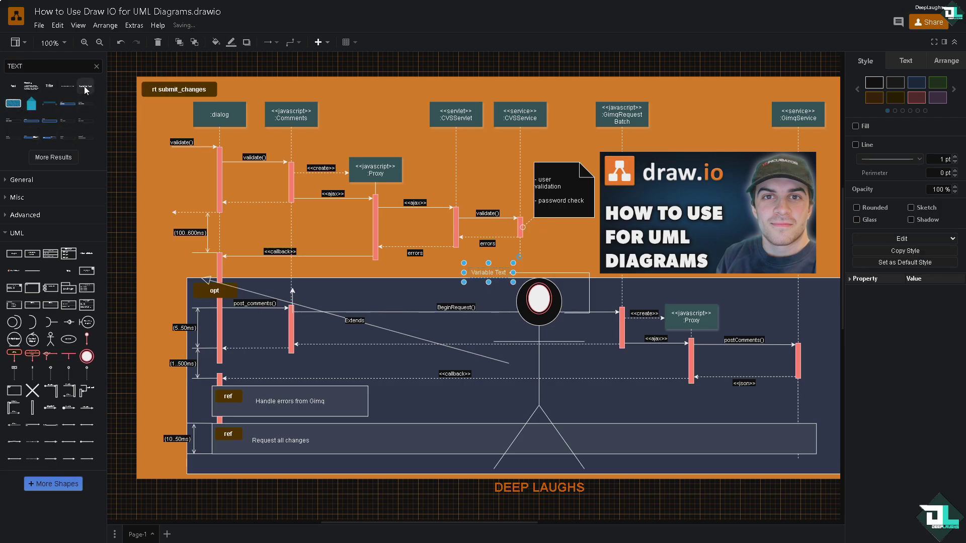
double_click(475, 278)
type("How to Use Draw IO for UML Diagrams")
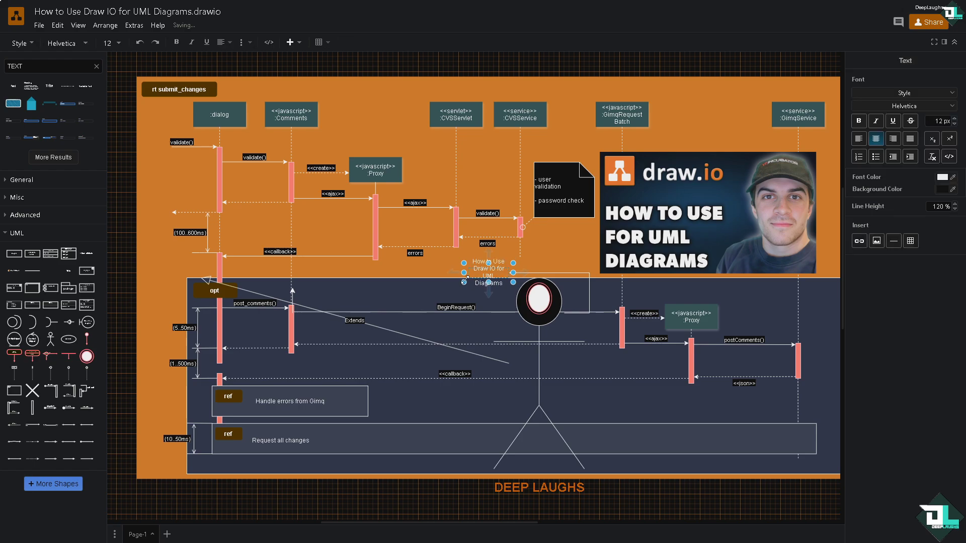
left_click_drag(463, 282, 305, 347)
left_click_drag(513, 308, 627, 306)
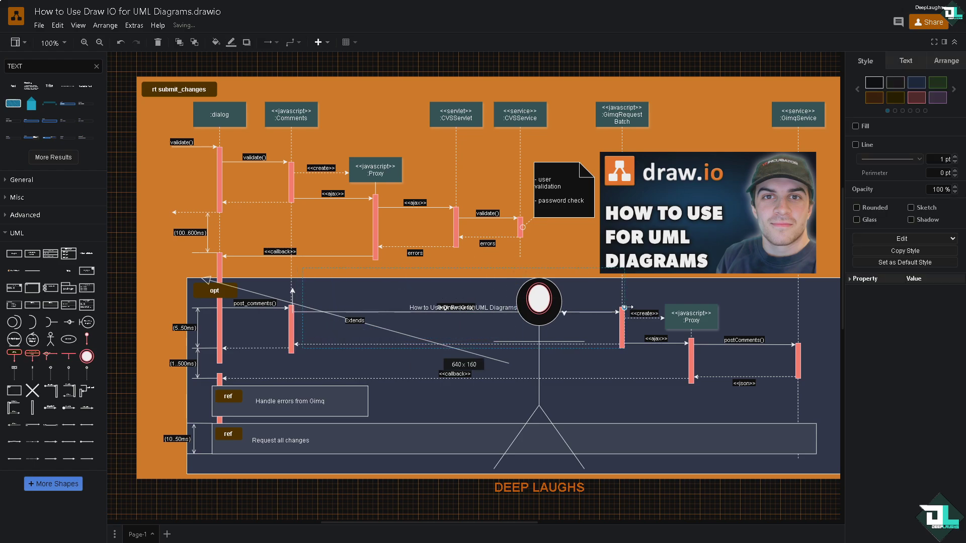
- Select the title wording and set its font colour to orange CC6600
double_click(494, 310)
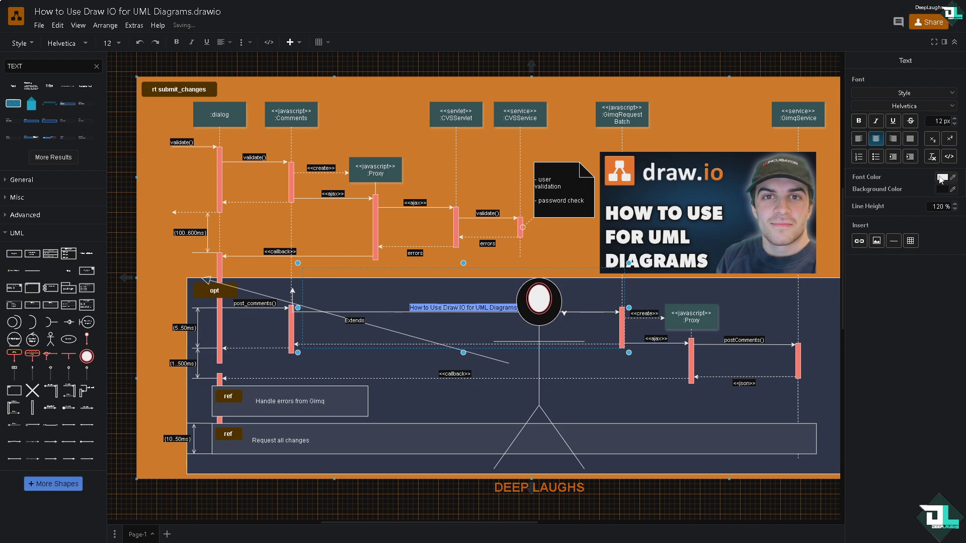
left_click(942, 179)
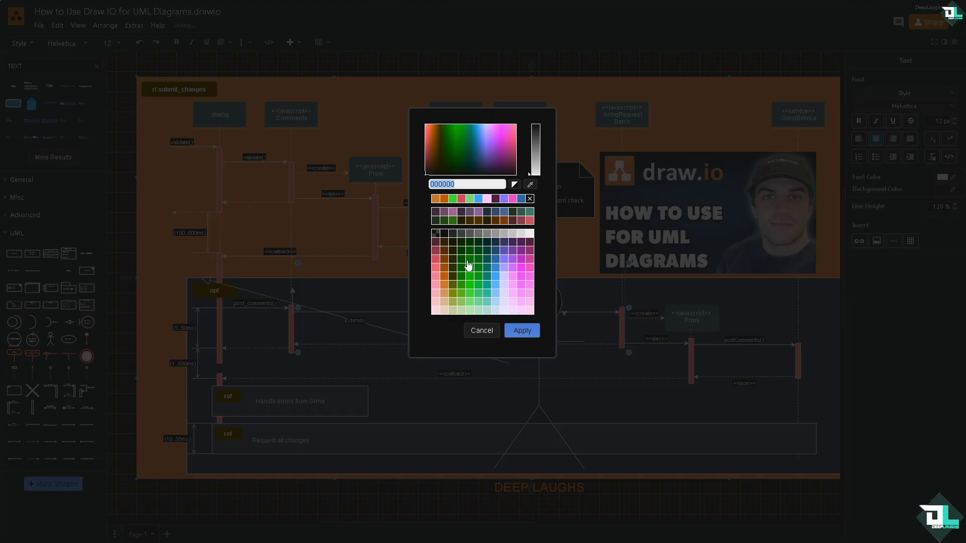
left_click(448, 286)
left_click(522, 331)
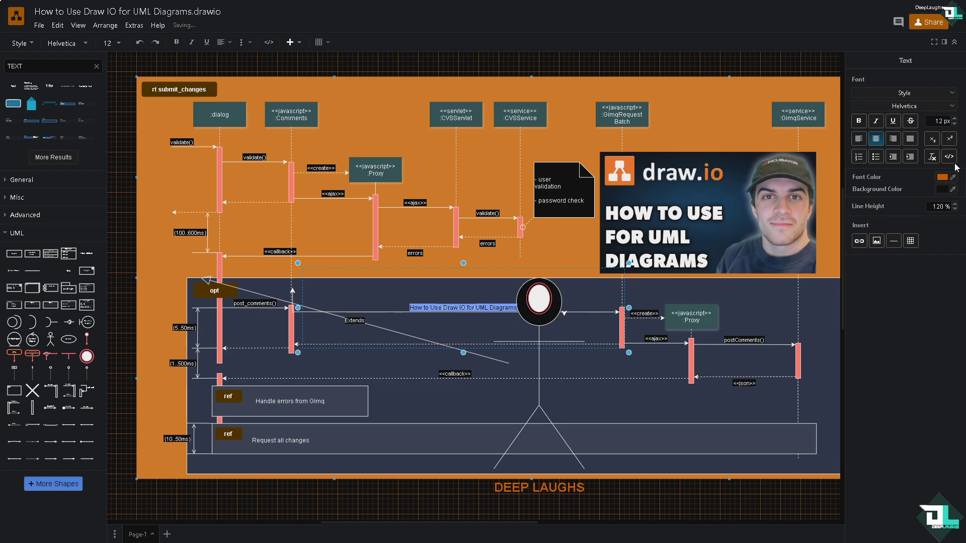
- Raise the title's font size to 39 px
left_click(954, 119)
left_click(955, 119)
left_click(955, 119)
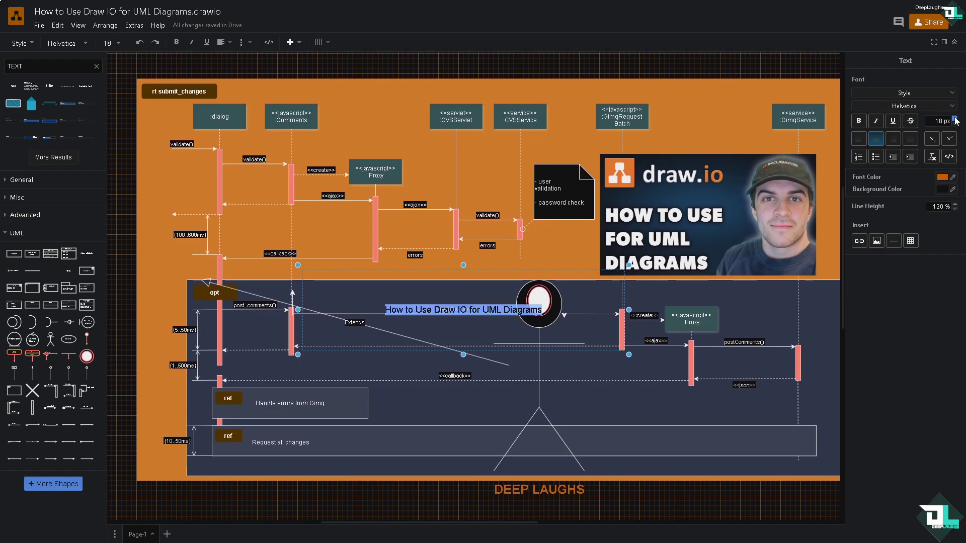
left_click(954, 119)
left_click(954, 118)
left_click(954, 119)
left_click(955, 118)
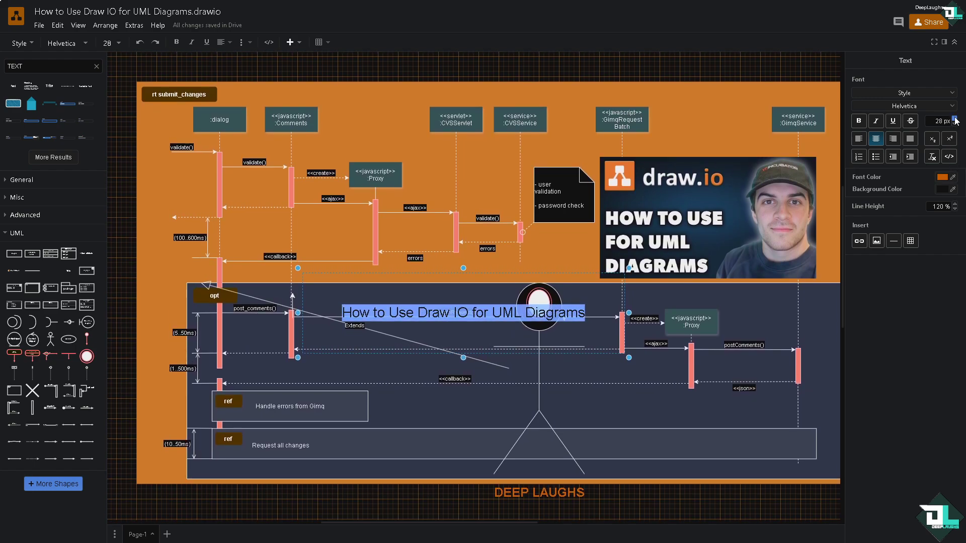
left_click(954, 119)
left_click(954, 118)
left_click(954, 119)
left_click(954, 119)
left_click(954, 119)
left_click(954, 119)
left_click(955, 119)
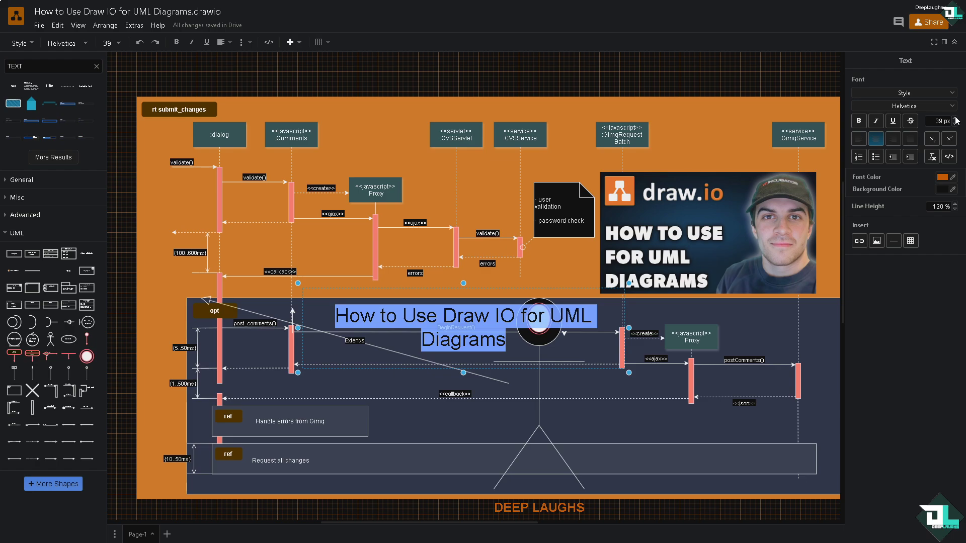
left_click(630, 327)
- Move the title box lower and give it a green background fill
mouse_move(554, 327)
left_mouse_down()
mouse_move(552, 388)
mouse_move(571, 387)
left_mouse_up()
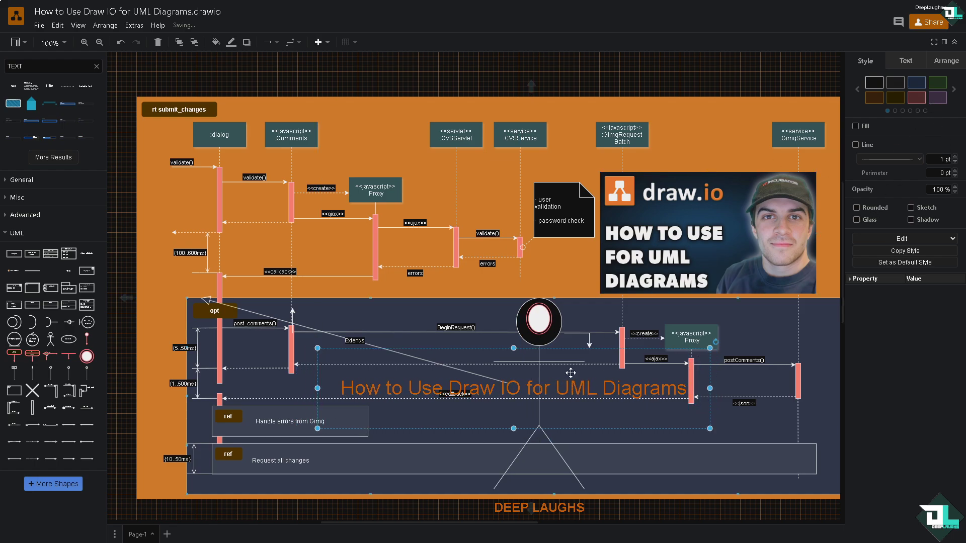
left_click(856, 127)
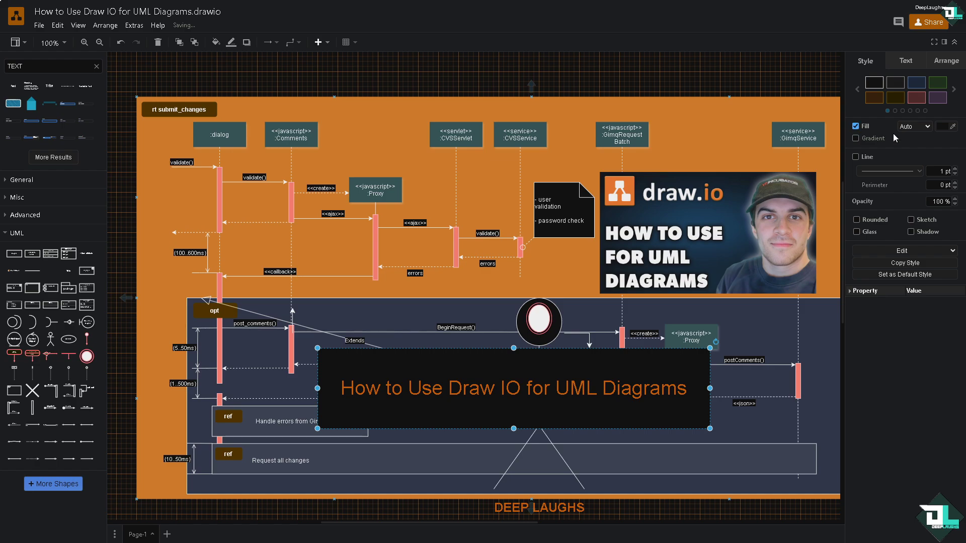
left_click(941, 127)
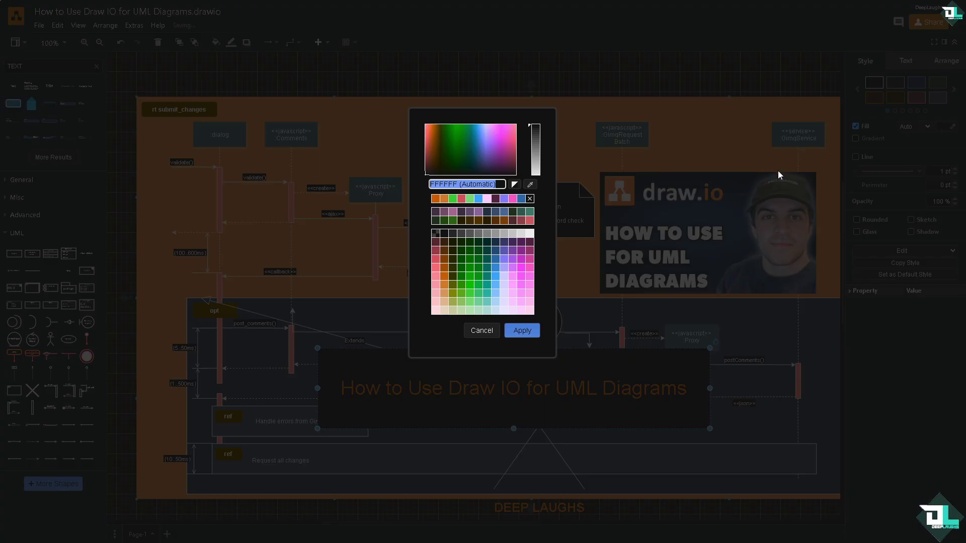
left_click(479, 309)
left_click(522, 330)
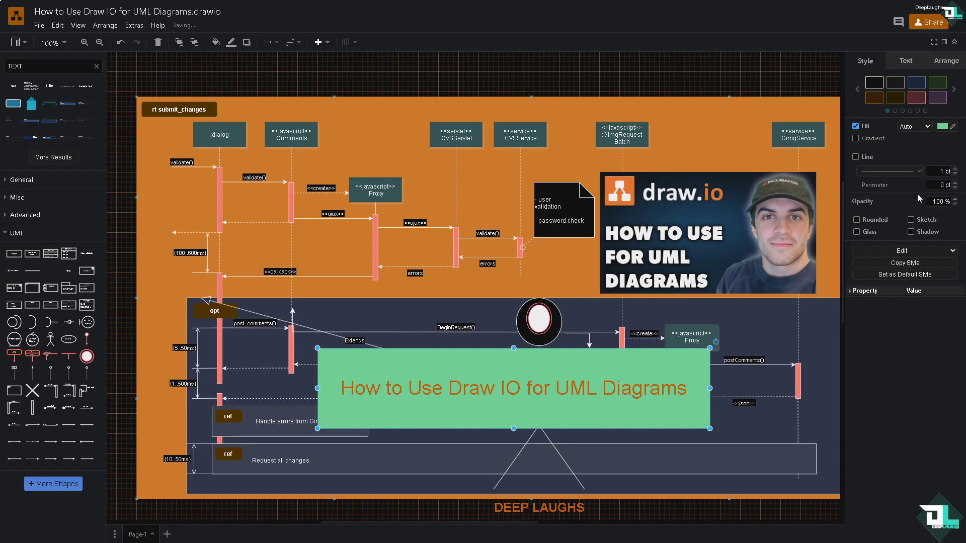
- Lower the title box's opacity to 30% and add a south gradient
left_click(955, 204)
left_click(956, 204)
left_click(955, 204)
left_click(956, 204)
left_click(955, 204)
left_click(955, 204)
left_click(955, 204)
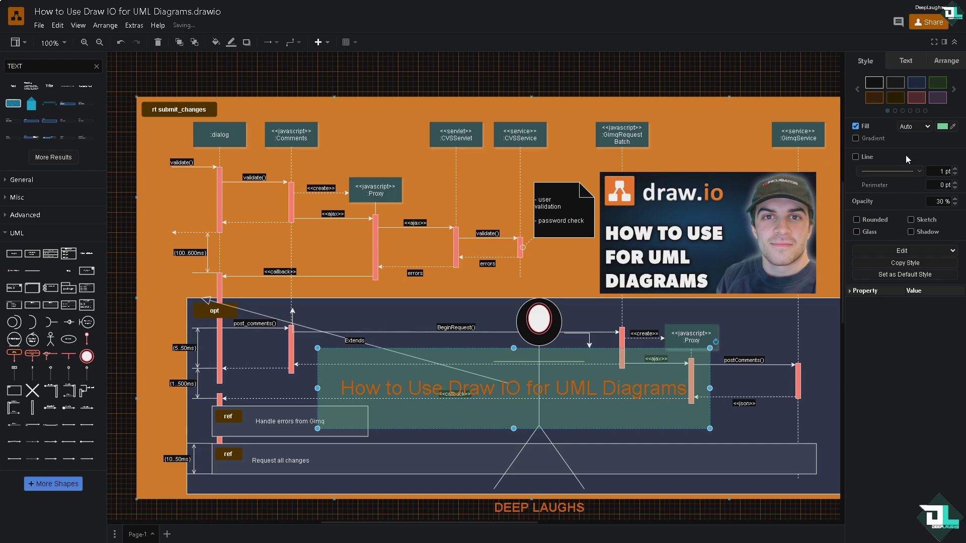
left_click(856, 139)
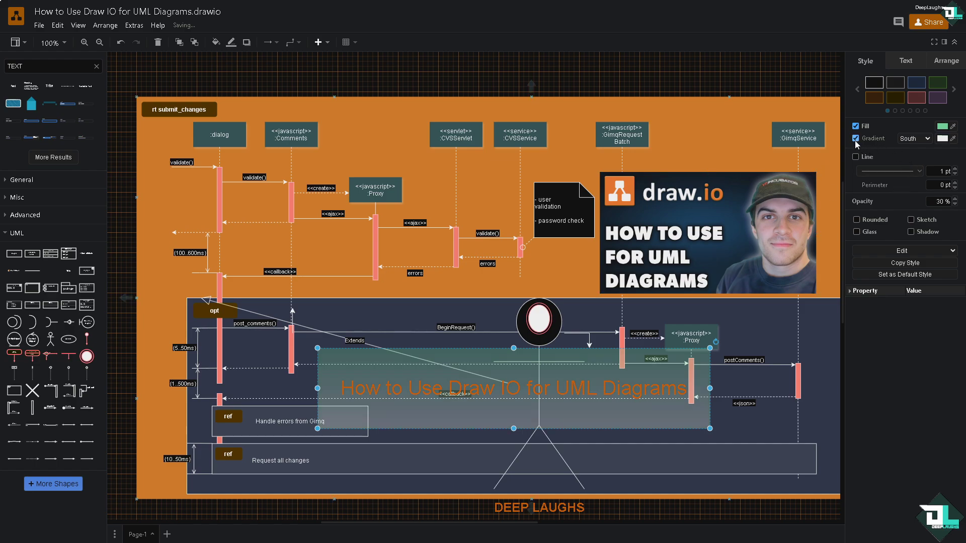
- Give the title box a dark purple border line
left_click(855, 157)
left_click(942, 157)
left_click(505, 211)
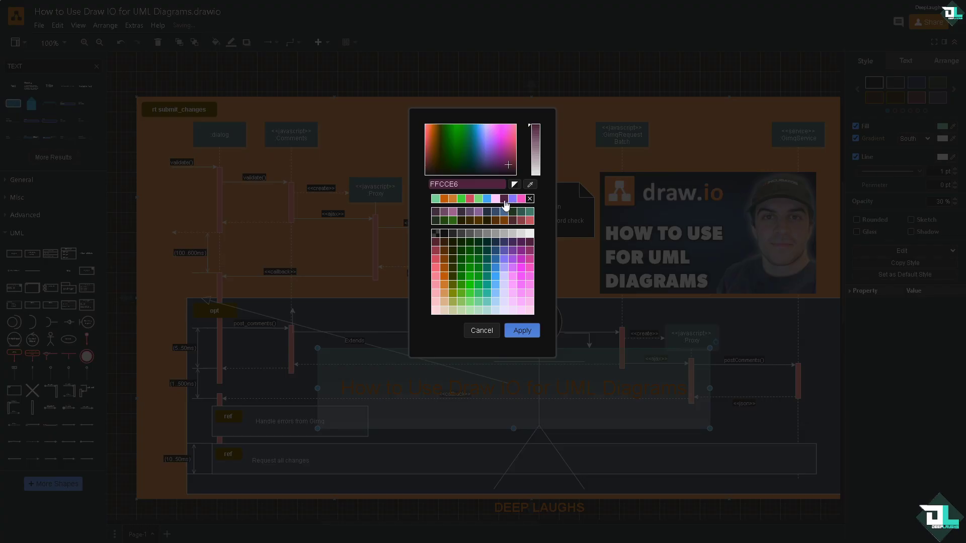
left_click(521, 331)
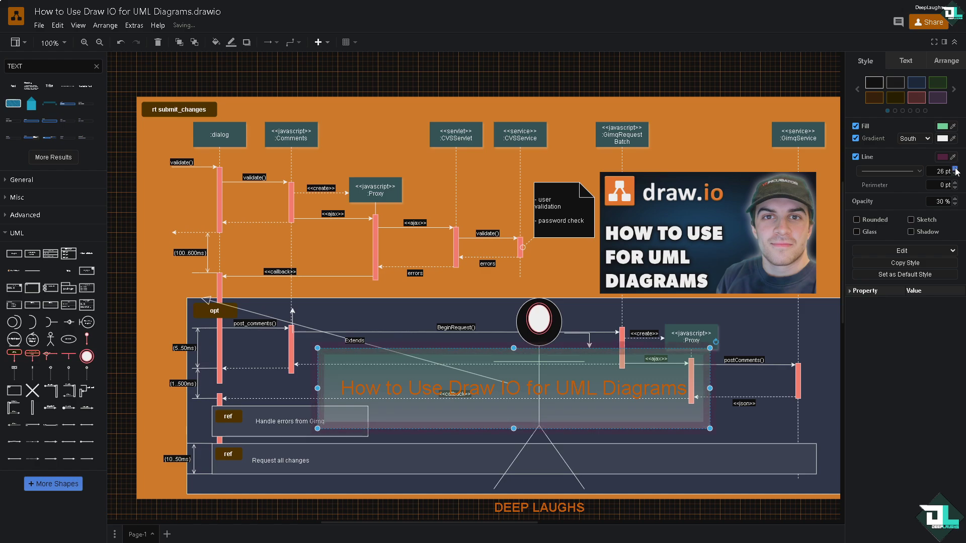
- Deselect the title, save the diagram with File > Save, and show the File > Export as list
left_click(631, 71)
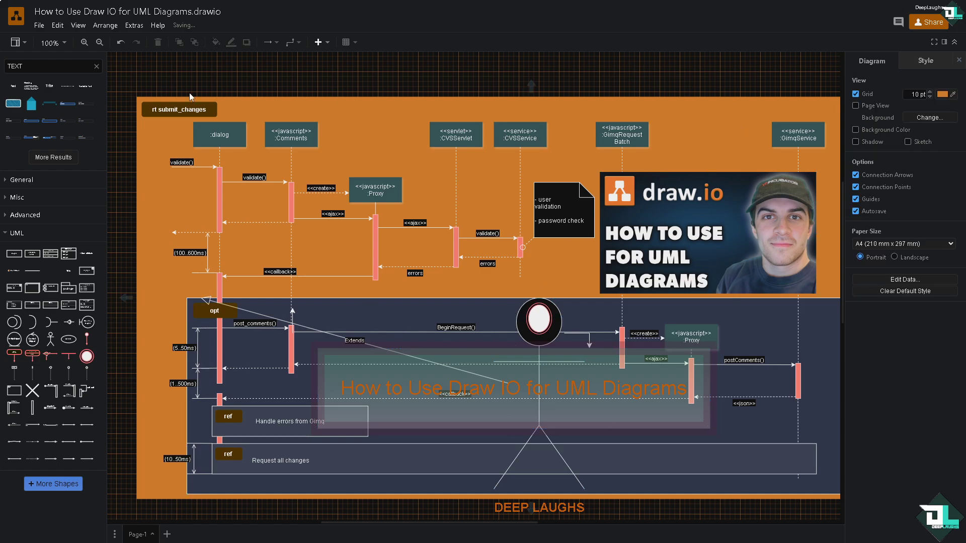
left_click(39, 26)
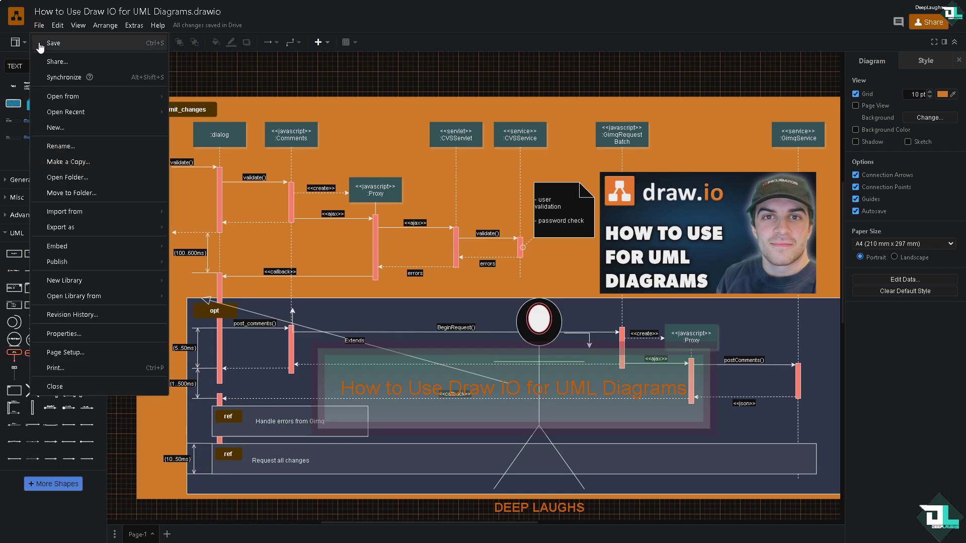
left_click(54, 44)
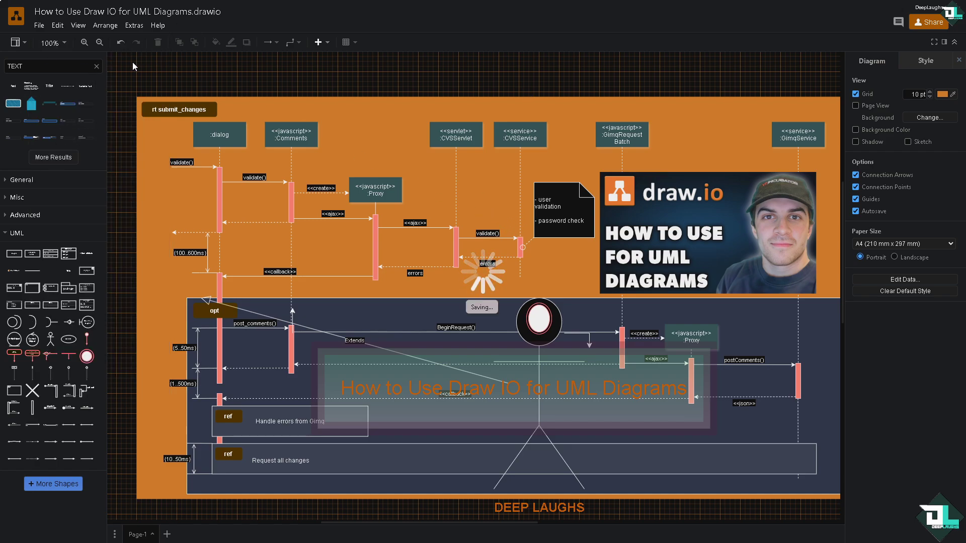
left_click(39, 29)
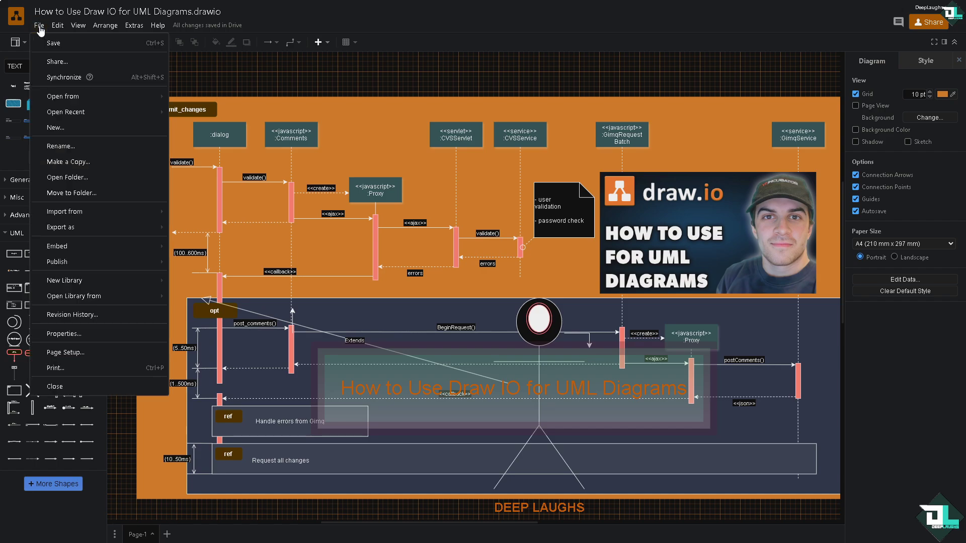
mouse_move(115, 233)
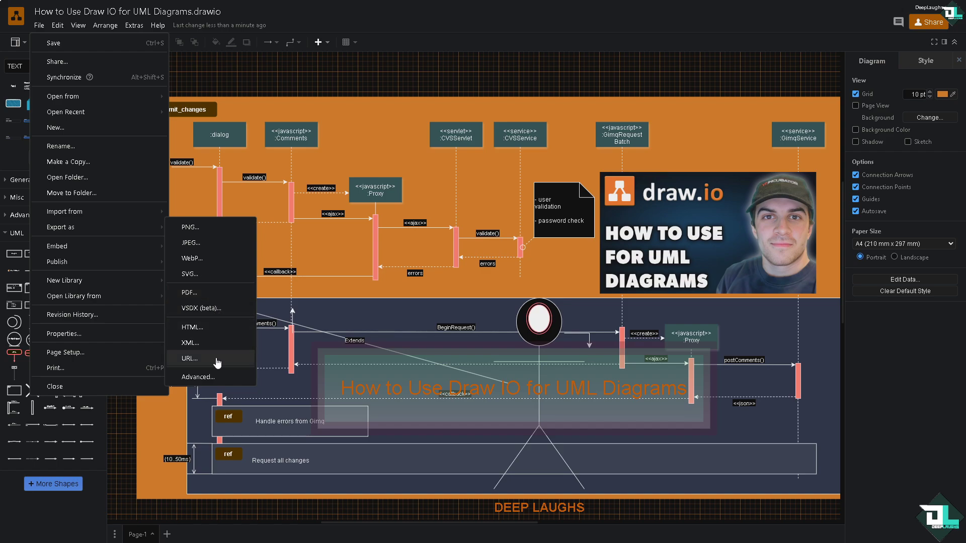
- Start a PNG export with zoom 69, border width 6.9 and Diagram size
left_click(222, 229)
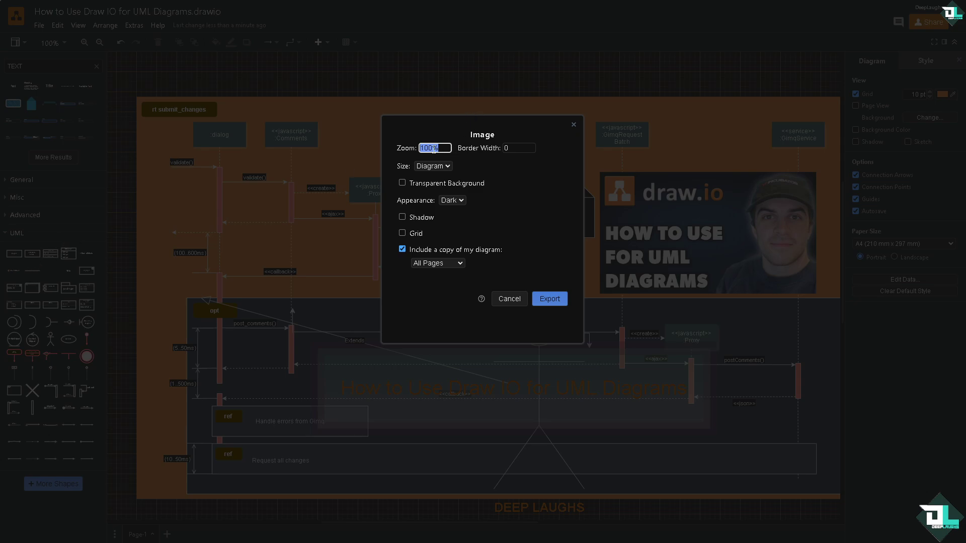
type("69")
key("Tab")
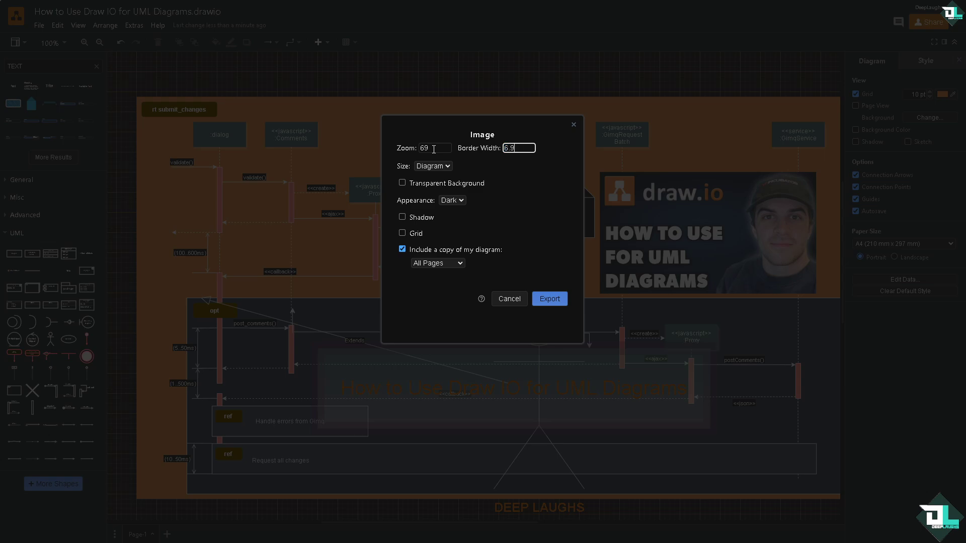
left_click(433, 166)
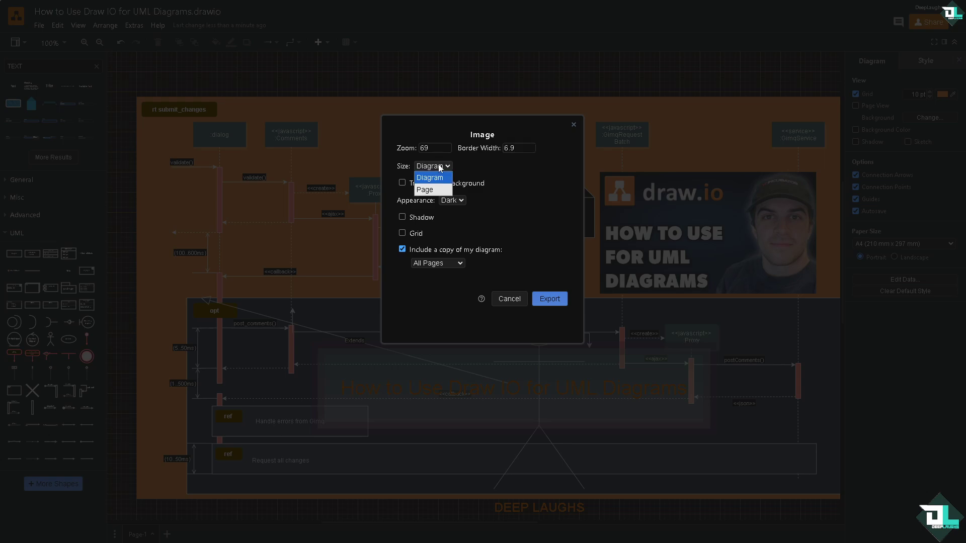
left_click(473, 182)
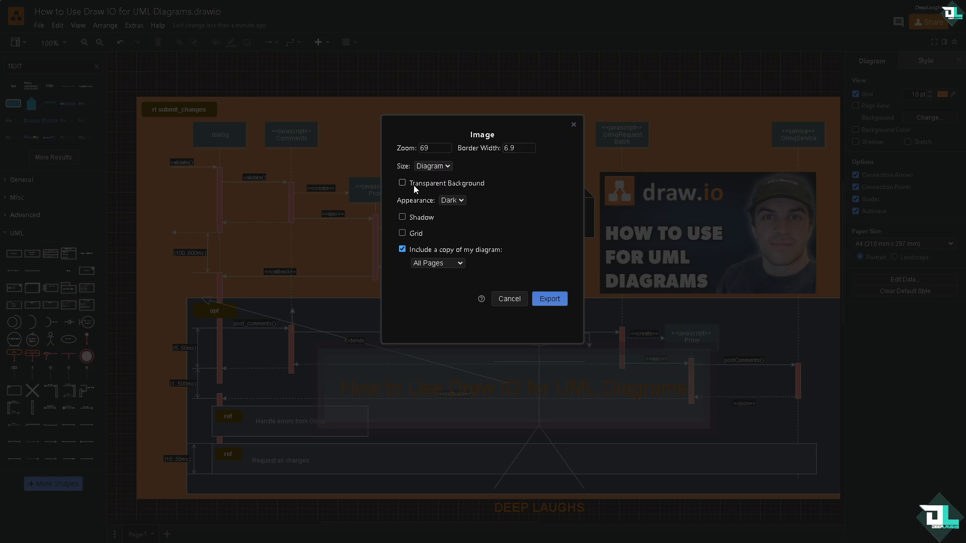
- Keep Dark appearance, enable transparent background, shadow and grid, and export
left_click(404, 185)
left_click(459, 201)
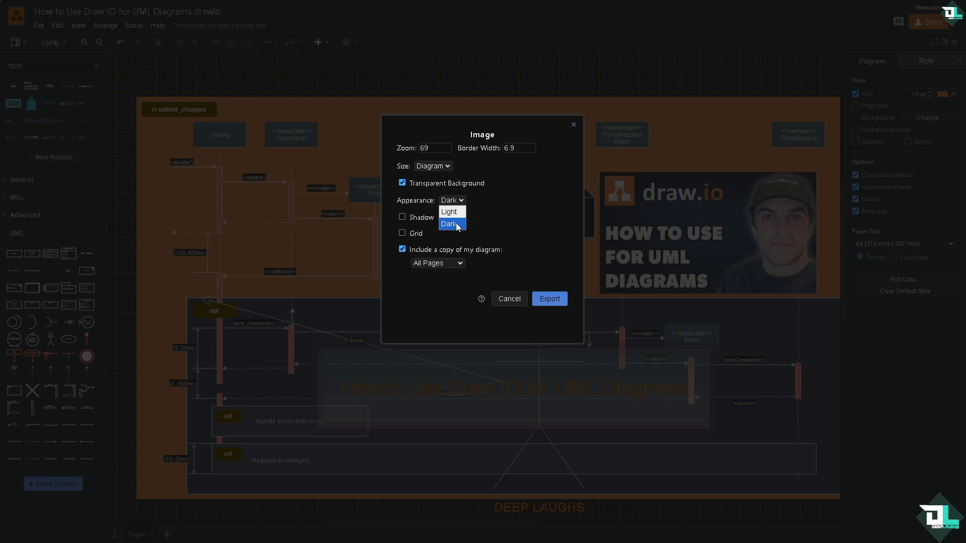
left_click(448, 224)
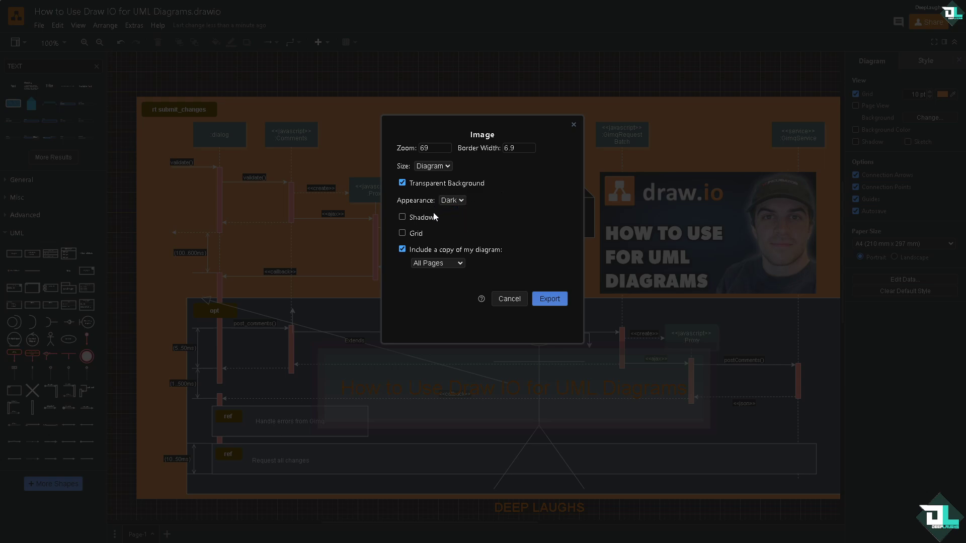
left_click(404, 218)
left_click(403, 233)
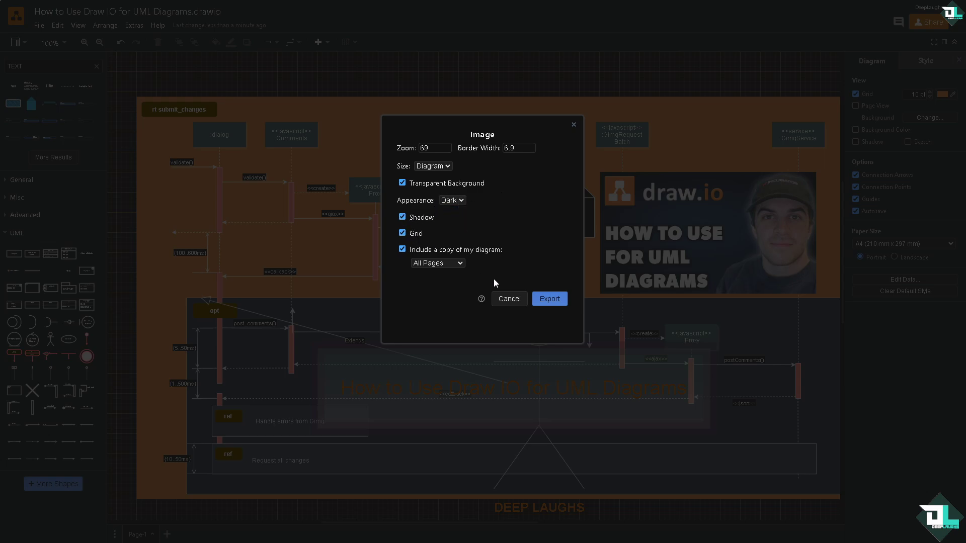
left_click(557, 300)
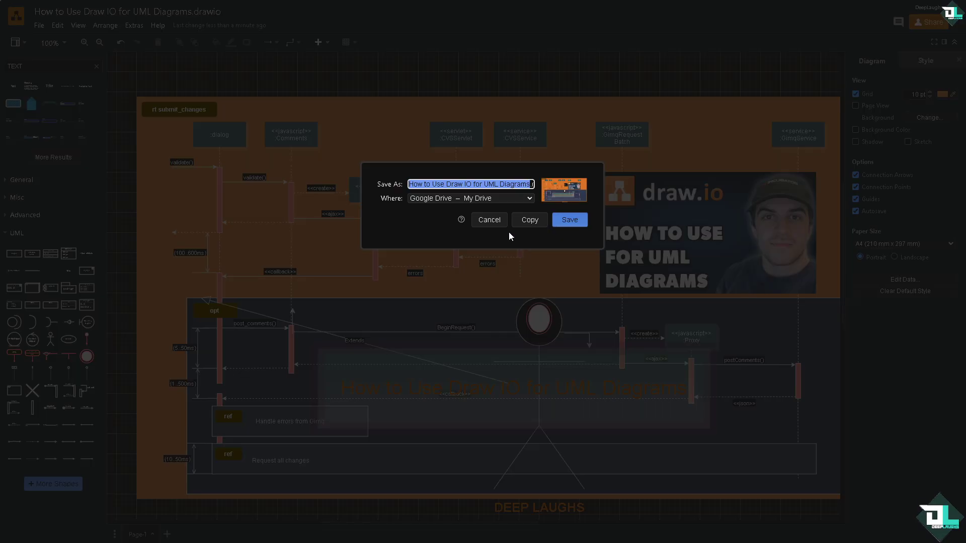
- Keep Google Drive – My Drive as the location and save the PNG
left_click(502, 200)
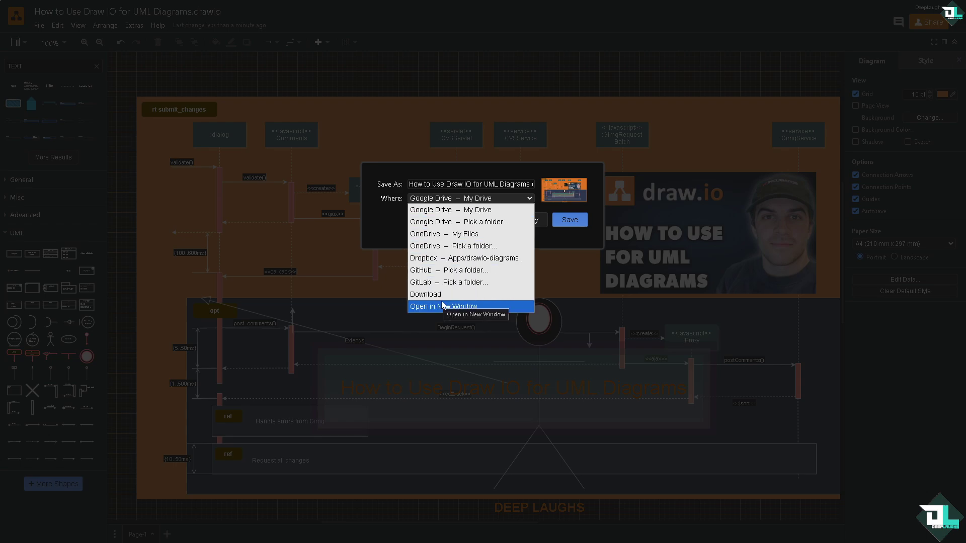
left_click(572, 236)
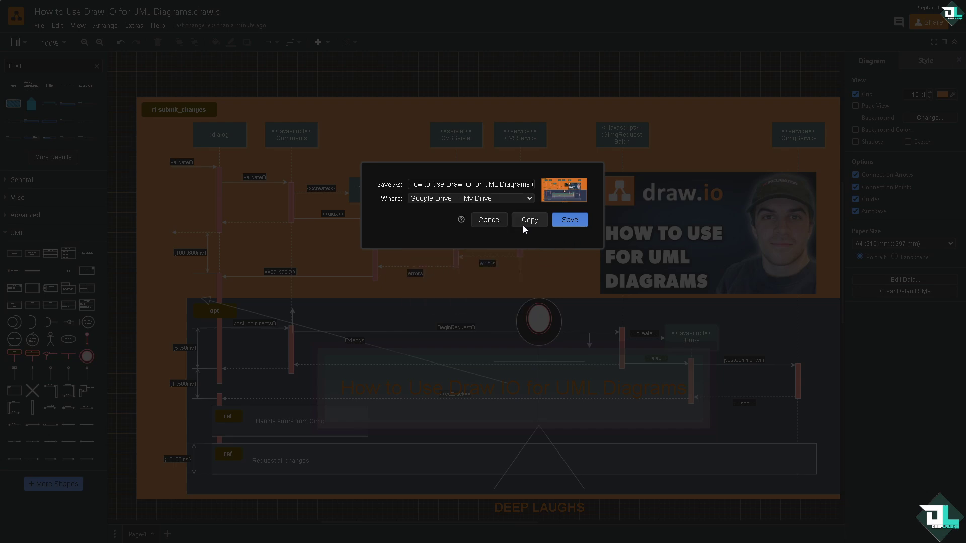
left_click(570, 220)
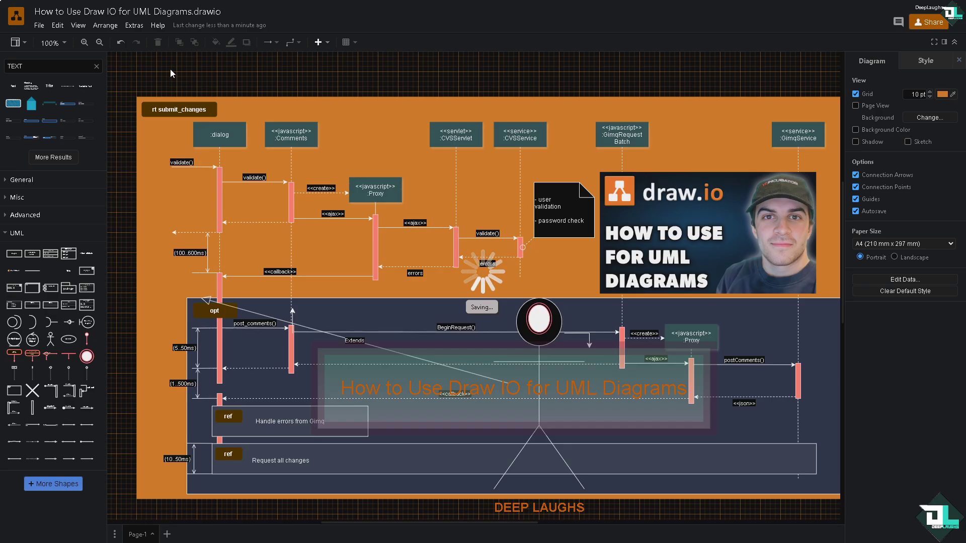
- Publish the diagram as a shareable link via File > Publish > Link
left_click(40, 26)
mouse_move(71, 249)
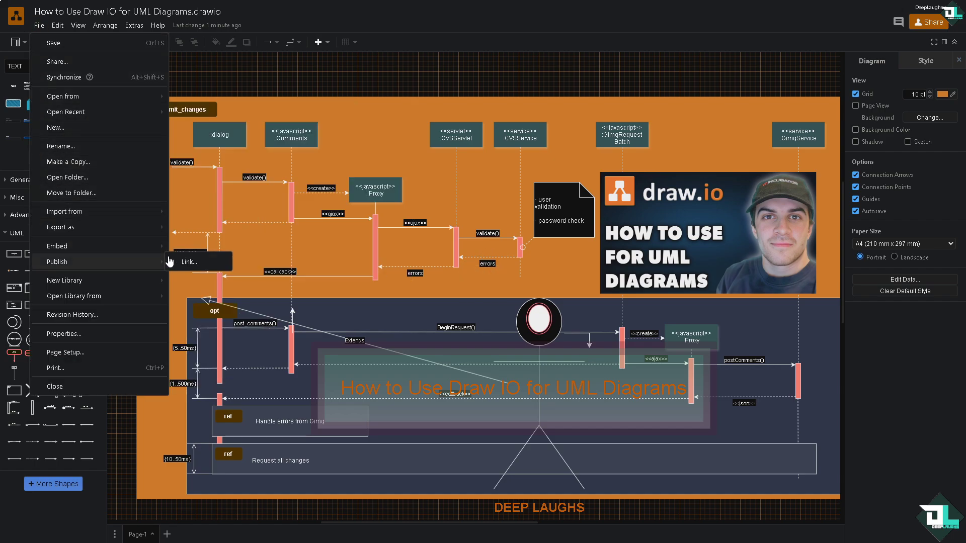
left_click(188, 262)
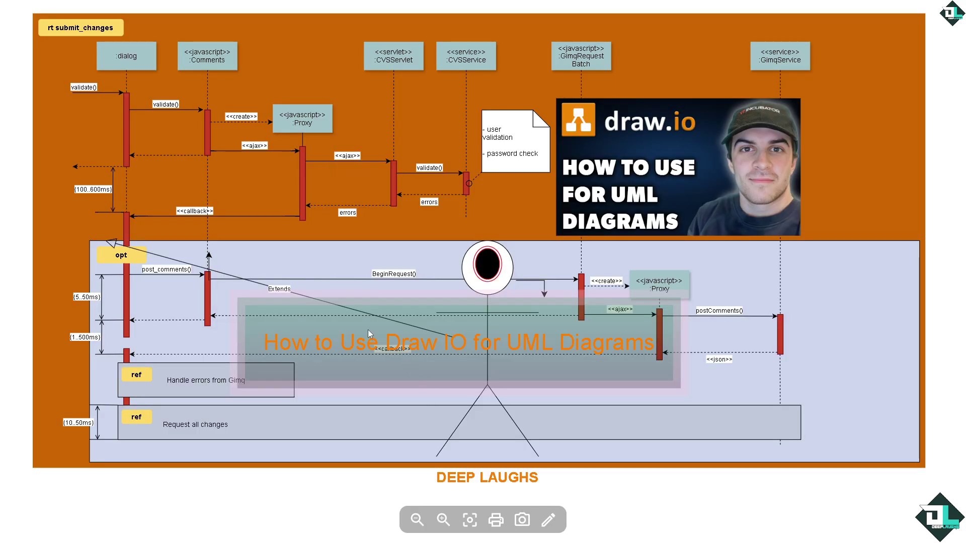
- Print the published diagram from the viewer and open the page Preview
left_click(496, 526)
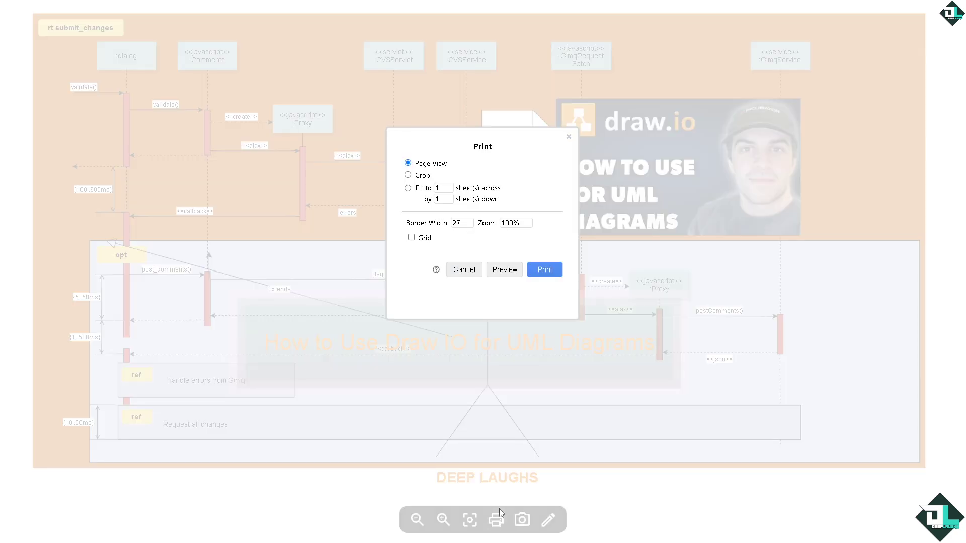
left_click(506, 270)
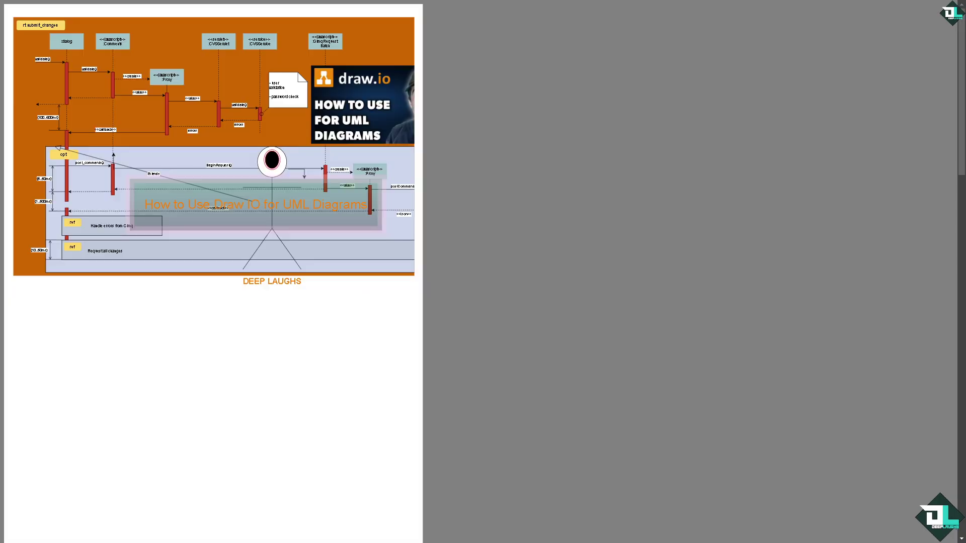